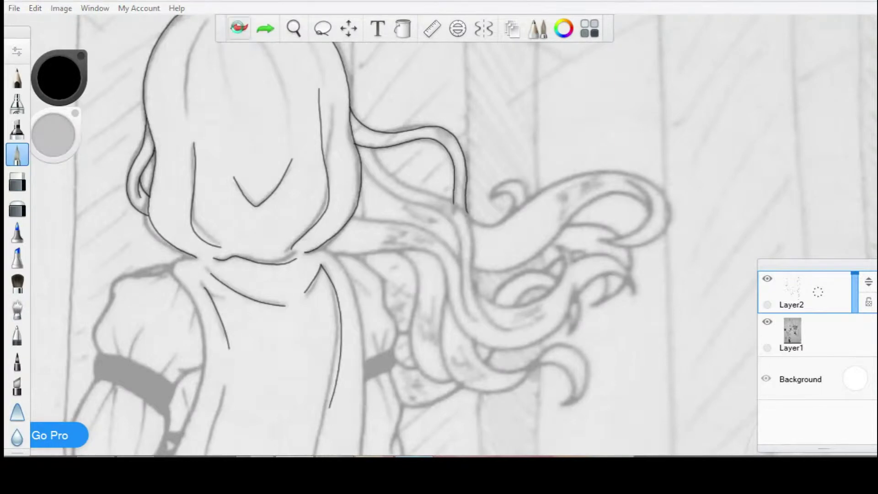
Trace the upper wind-blown hair strands and their curled tips over the pencil sketch on Layer2
left_click_drag(492, 199, 467, 211)
left_click_drag(631, 185, 601, 237)
mouse_move(530, 197)
left_mouse_down()
mouse_move(601, 237)
mouse_move(670, 215)
left_mouse_up()
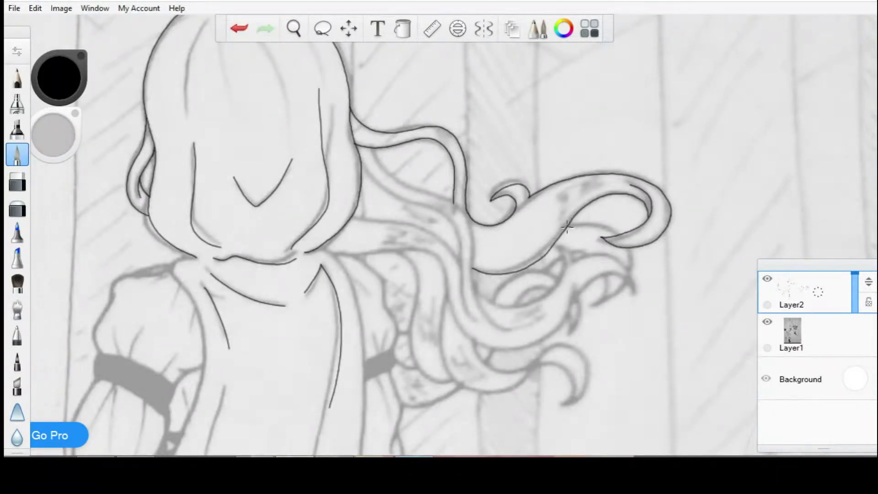
mouse_move(373, 149)
left_mouse_down()
mouse_move(473, 252)
mouse_move(515, 326)
left_mouse_up()
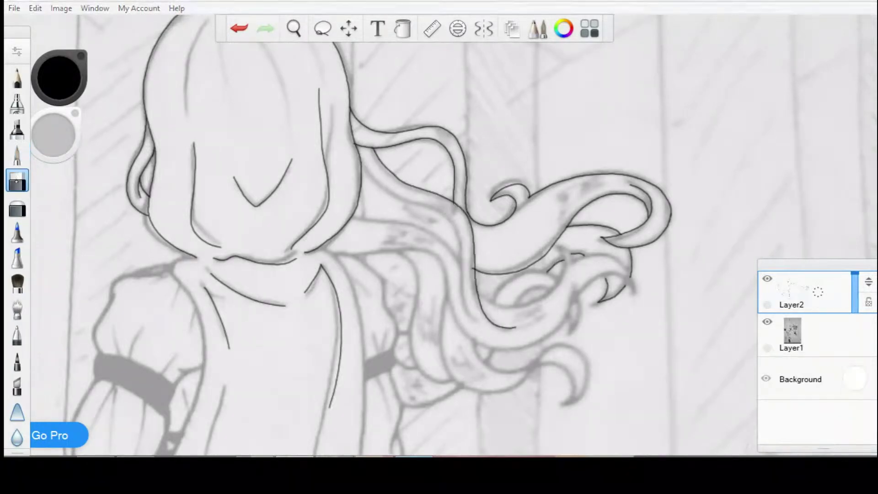
key("ctrl+z")
left_click_drag(360, 161, 477, 320)
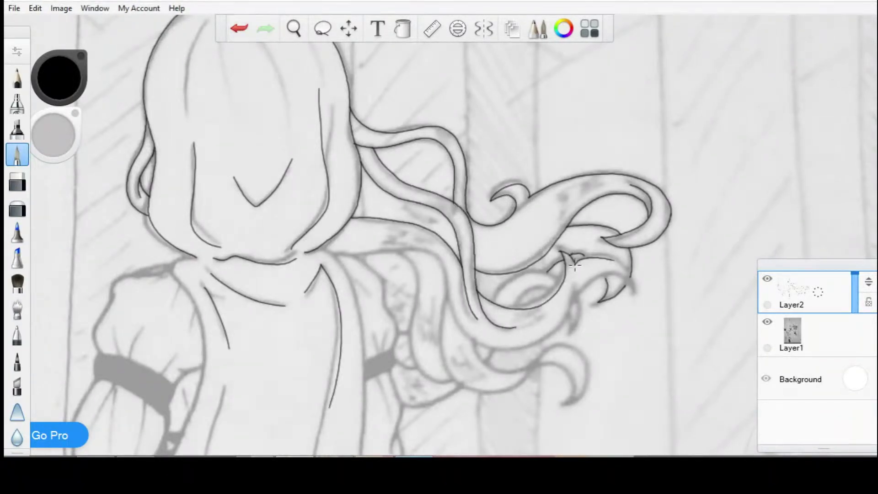
Ink the lower flowing hair strands and add fine hatching inside the locks
left_click(239, 28)
key("ctrl+y")
key("ctrl+y")
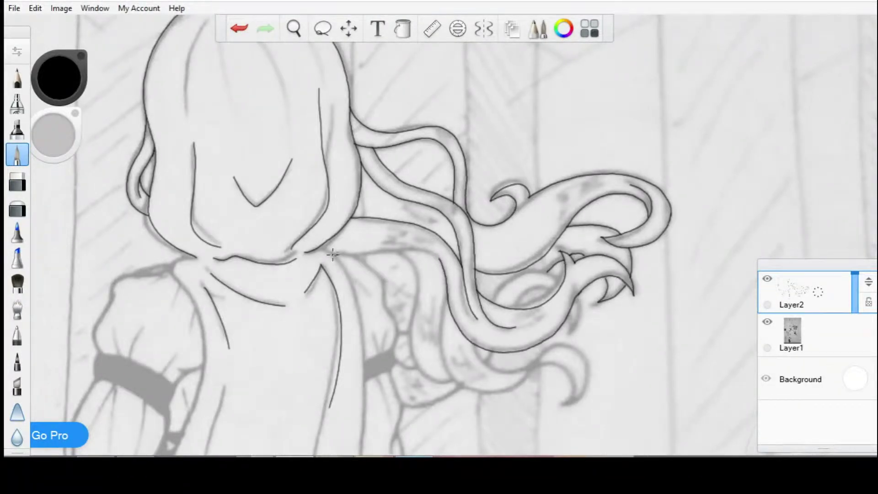
key("ctrl+z")
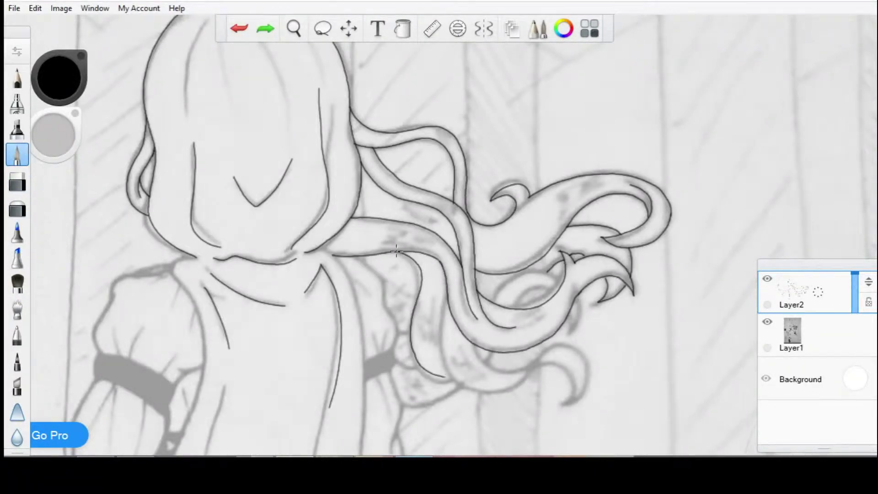
key("ctrl+y")
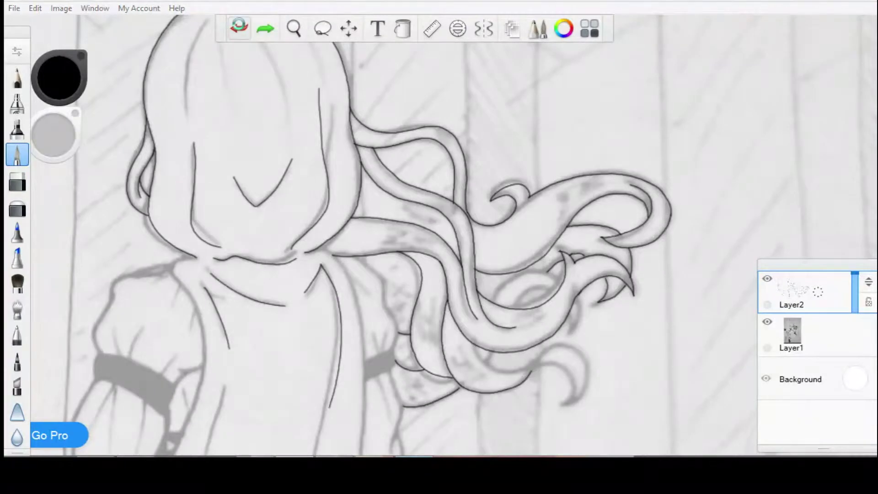
key("ctrl+y")
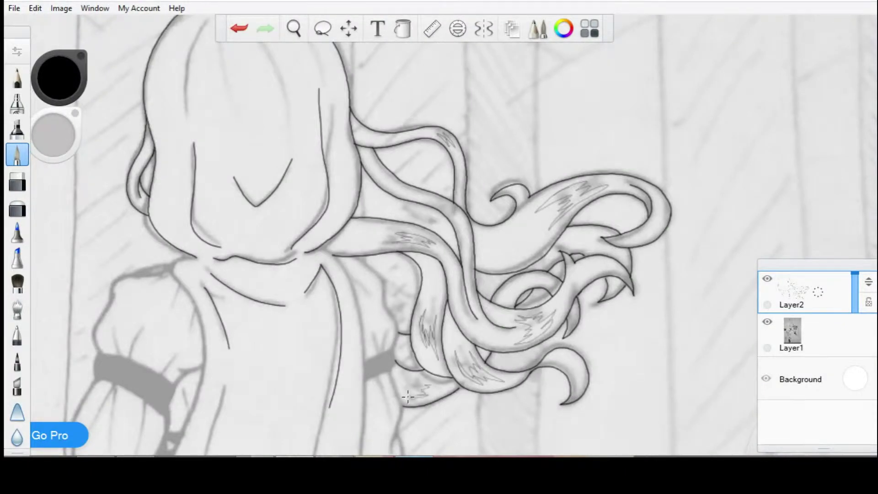
Ink the sleeves of both arms with their folds, and outline the armband and wrist cuff of the axe arm
left_click_drag(383, 291, 580, 100)
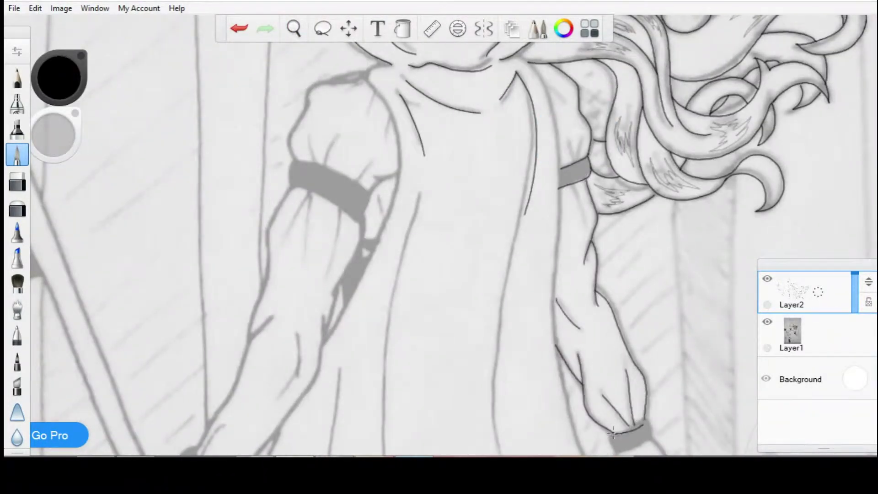
key("ctrl+z")
left_click_drag(293, 162, 460, 96)
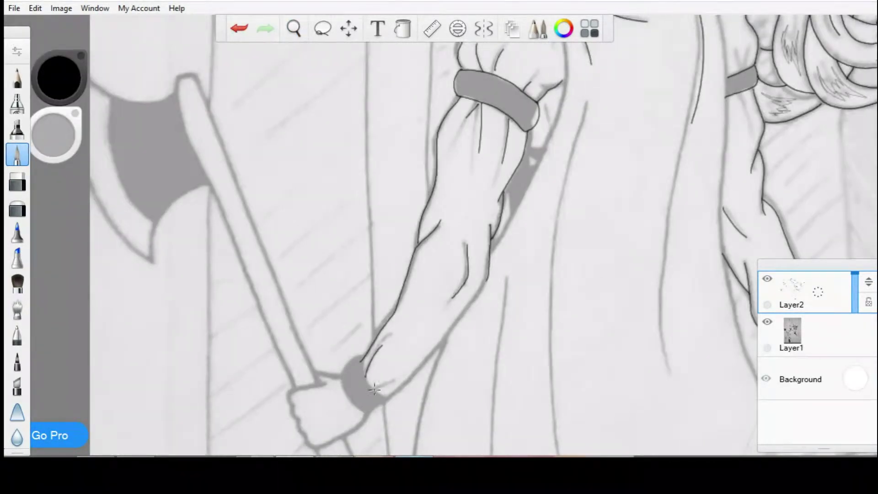
key("e")
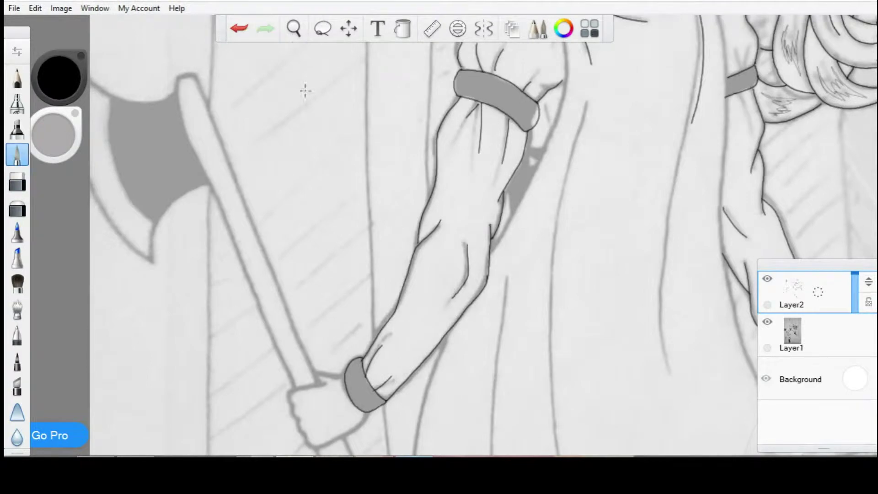
Outline the fist gripping the axe handle, including the knuckles and wrist
scroll(353, 202, "up", 3)
scroll(440, 229, "down", 3)
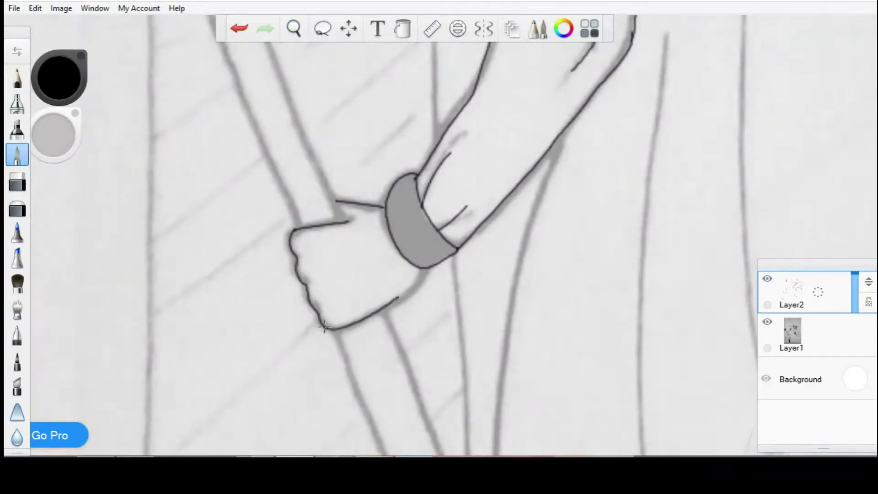
scroll(441, 229, "up", 3)
Trace the cloak's edge from the shoulder down the axe-arm side, and ink its long vertical folds
left_click_drag(486, 82, 510, 105)
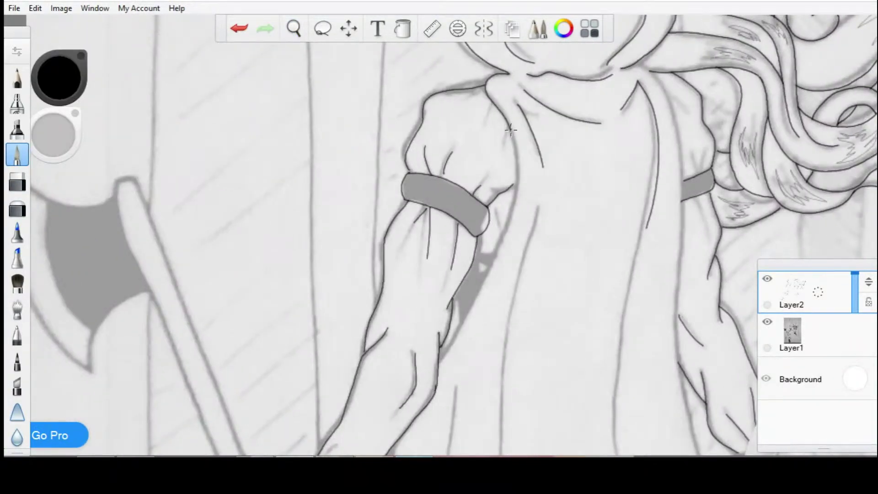
scroll(392, 110, "down", 3)
scroll(392, 110, "up", 3)
scroll(502, 254, "down", 5)
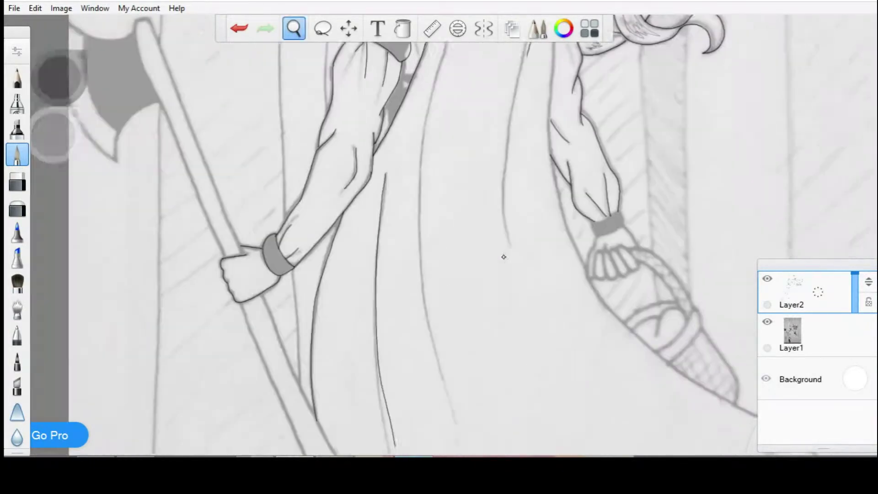
scroll(501, 254, "down", 3)
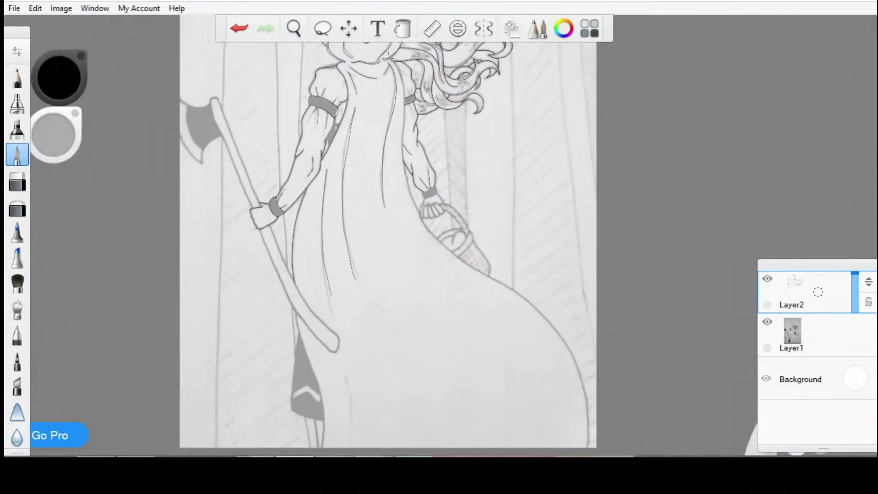
Trace the cloak's edge along the basket arm and outline that arm's wrist cuff
scroll(376, 113, "up", 8)
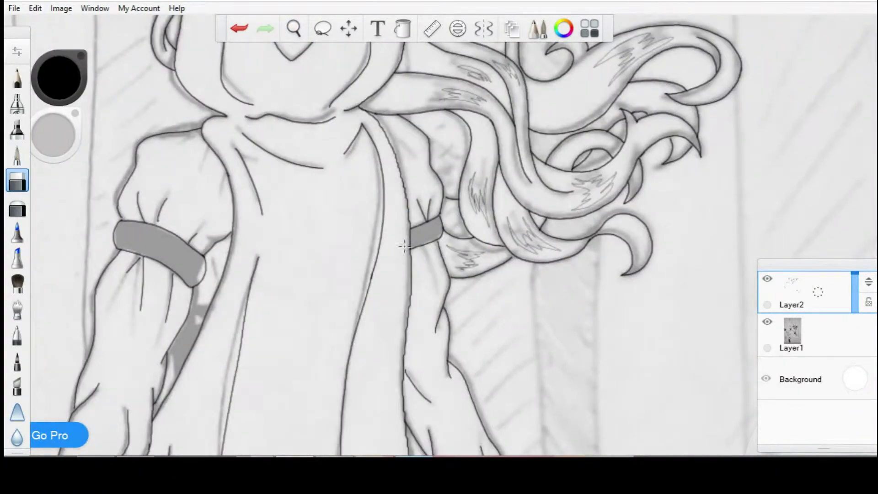
scroll(405, 247, "down", 3)
scroll(577, 362, "up", 3)
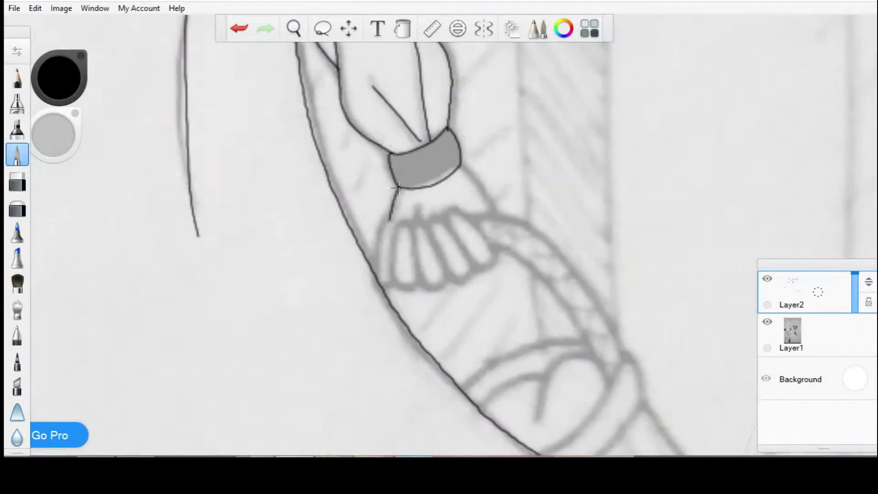
Draw the basket hand's thumb and fingers using an extra layer, erase the overlapping lines, and merge that layer into Layer2
left_click_drag(425, 200, 394, 272)
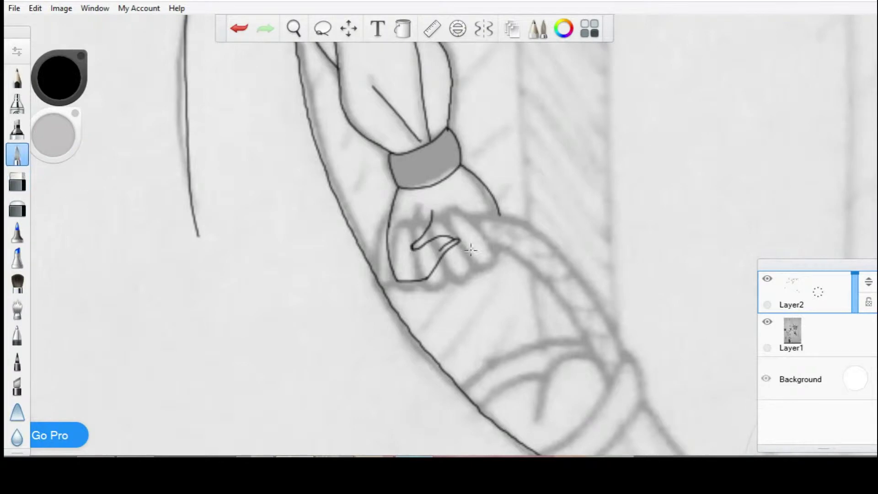
key("ctrl+z")
key("ctrl+shift+n")
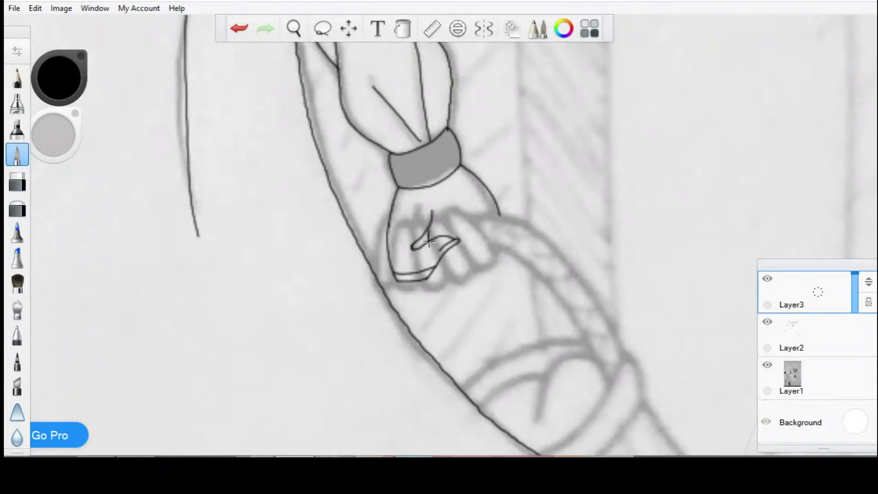
left_click_drag(481, 225, 496, 260)
key("e")
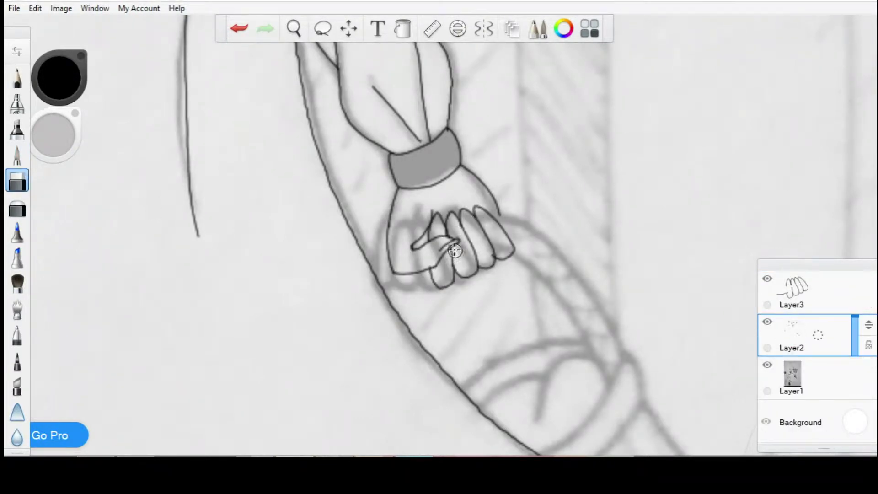
key("ctrl+z")
key("e")
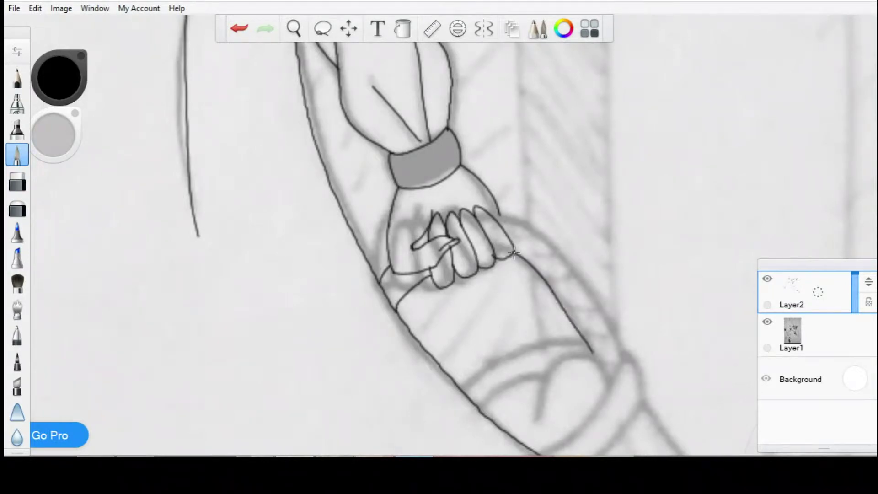
Outline the basket with its handle, rim and the rounded contents inside
left_click_drag(391, 117, 368, 204)
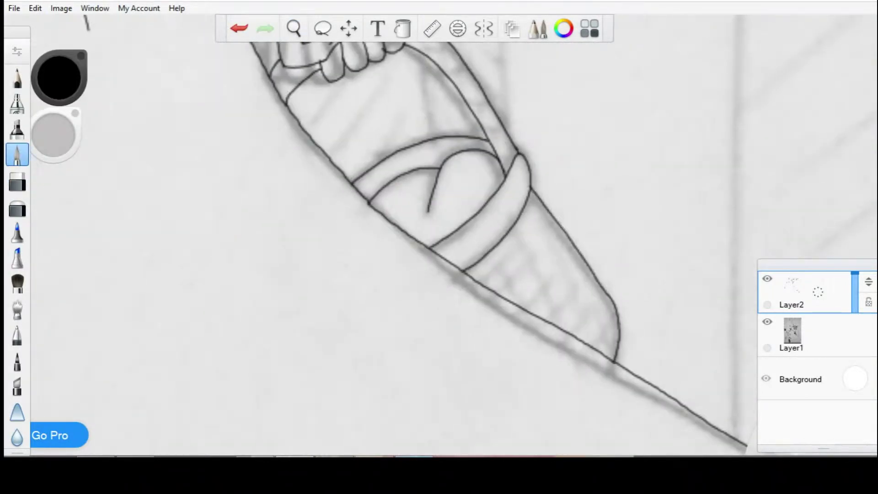
key("ctrl+z")
Ink the dark skirt section showing below the axe handle, with its chevron stripe and the cloak edge beside it
left_click_drag(503, 215, 515, 220)
left_click_drag(503, 414, 441, 98)
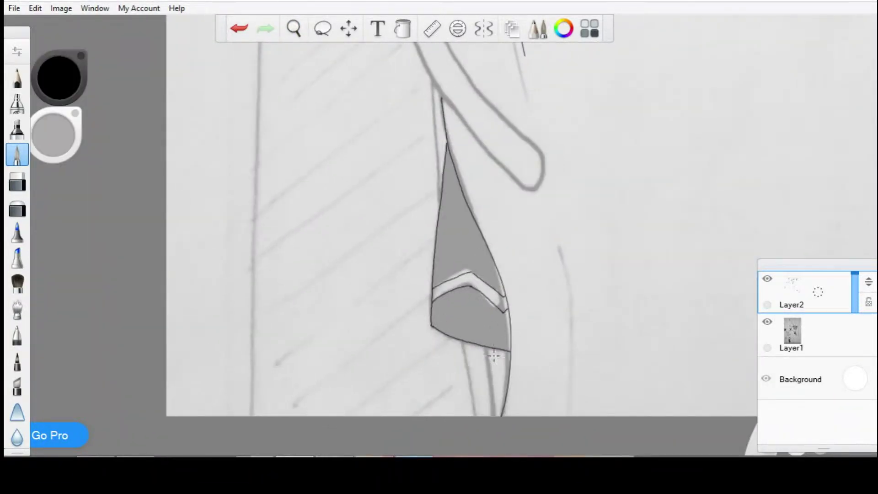
Outline the axe head, using the ellipse guide for its curved blade edges
left_click_drag(298, 172, 460, 173)
key("ctrl+z")
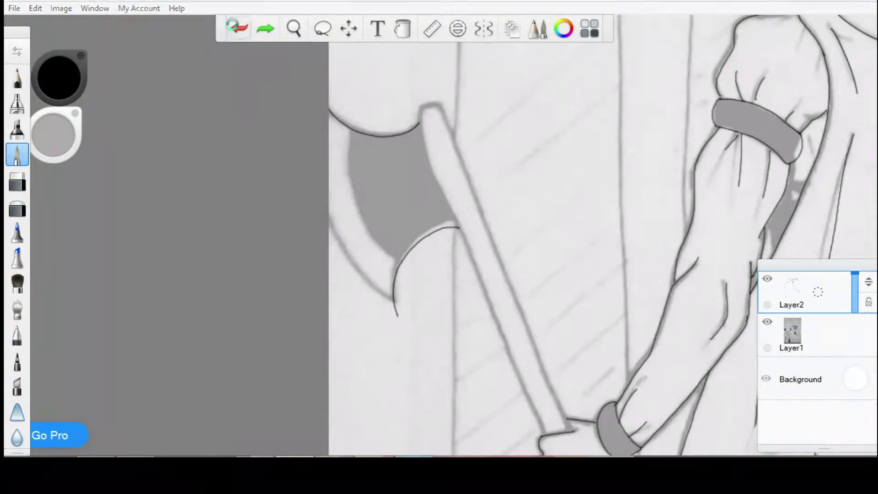
left_click(458, 29)
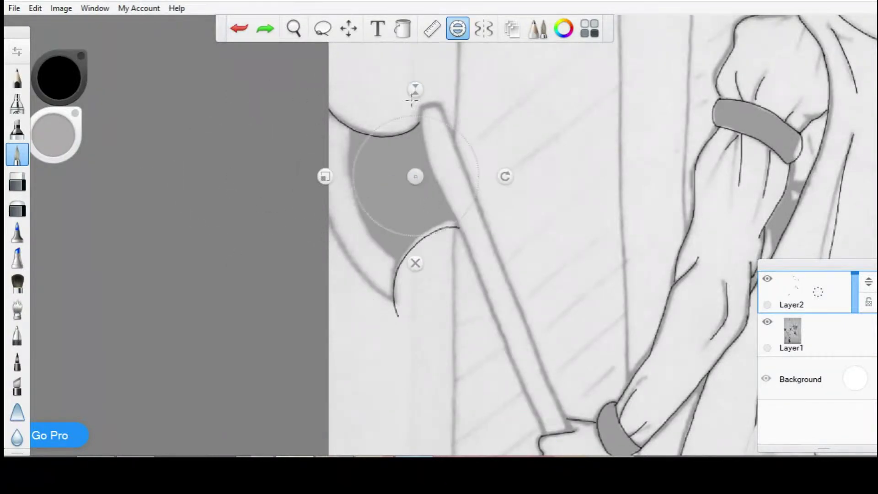
left_click_drag(505, 174, 500, 152)
left_click_drag(328, 211, 277, 231)
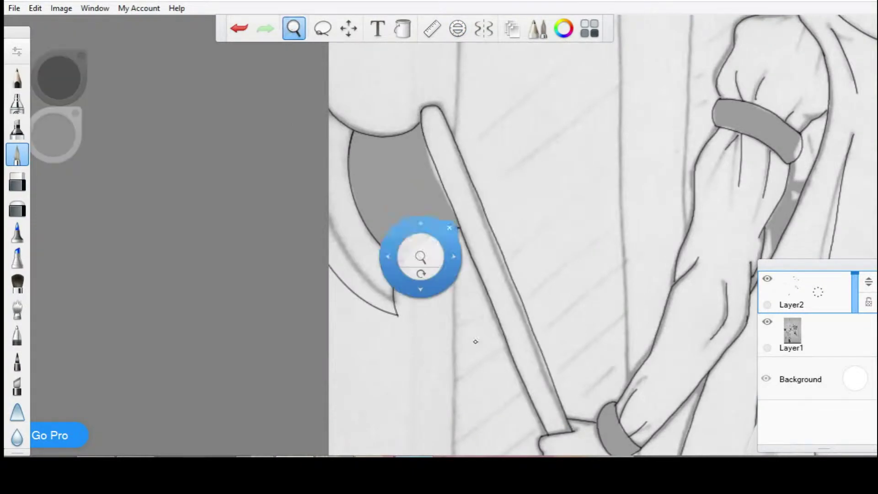
Trace both edges and the rounded end of the axe handle, redrawing the lower edge and erasing stray marks
mouse_move(417, 259)
left_mouse_down()
mouse_move(374, 55)
mouse_move(561, 434)
left_mouse_up()
key("ctrl+y")
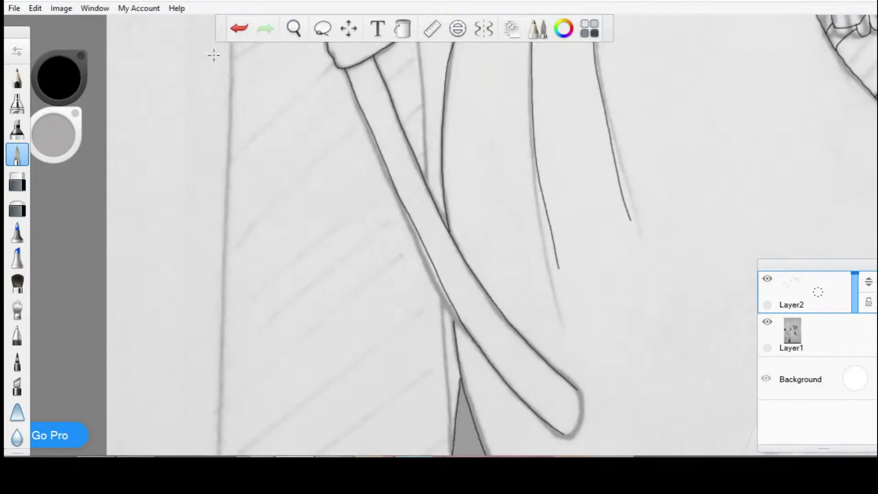
key("ctrl+z")
key("ctrl+z")
scroll(380, 155, "down", 1)
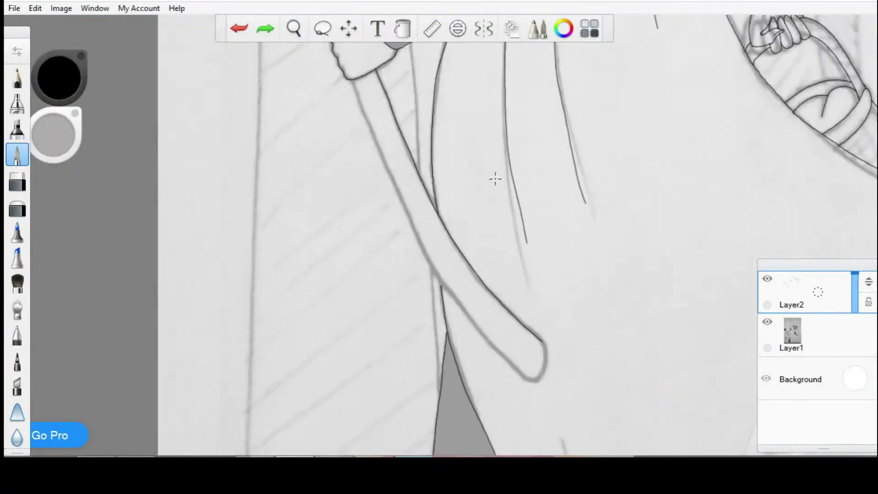
left_click_drag(389, 186, 475, 241)
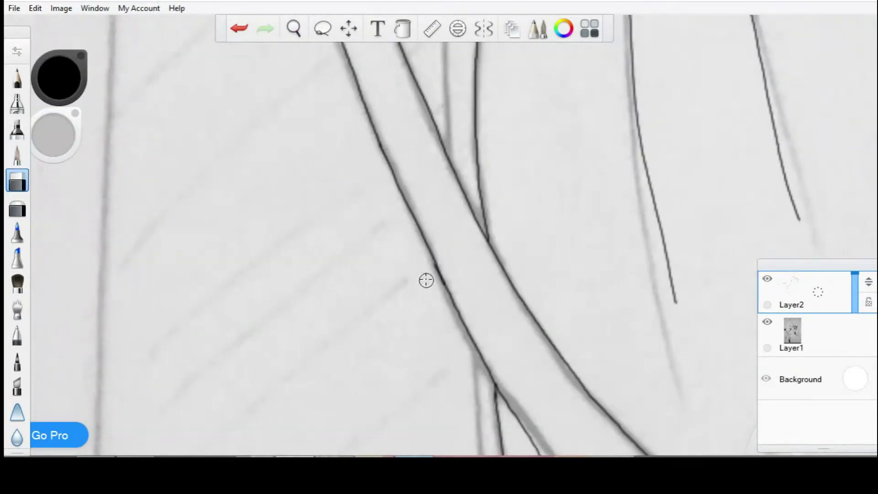
left_click_drag(425, 280, 410, 235)
scroll(409, 235, "down", 3)
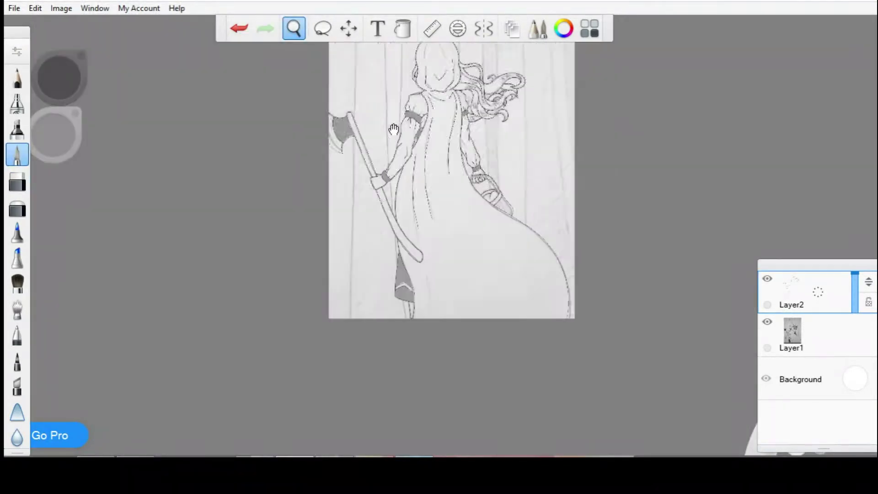
Add a new layer above Layer2 and rule straight tree-trunk edges behind the axe side of the figure
scroll(410, 235, "up", 2)
scroll(412, 167, "down", 3)
scroll(412, 166, "up", 3)
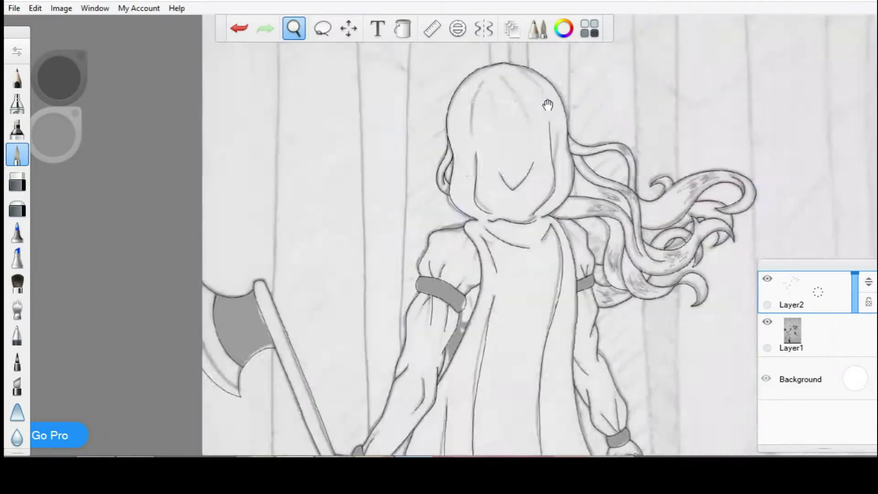
scroll(413, 166, "down", 1)
key("ctrl+shift+n")
left_click(432, 28)
left_click_drag(397, 250, 430, 295)
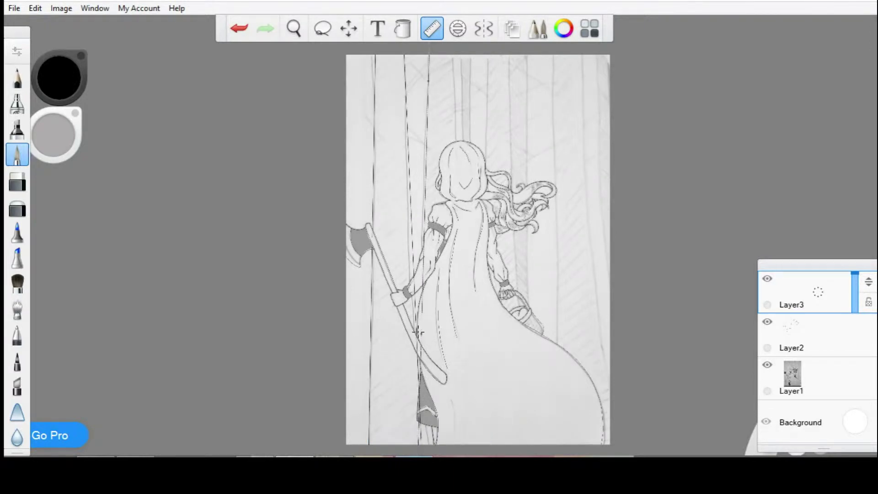
Erase the trunk lines on Layer3 where they cross the axe, the arm and the cloak
scroll(417, 332, "up", 5)
key("e")
scroll(433, 226, "down", 5)
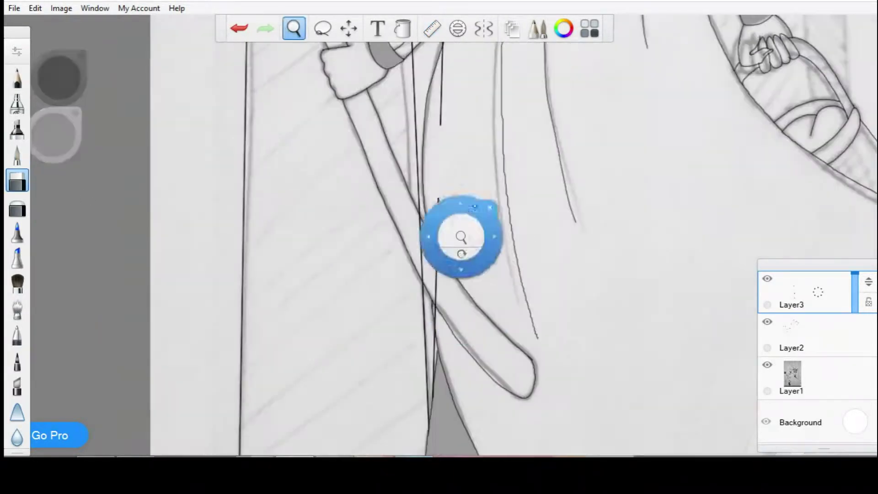
scroll(436, 191, "up", 5)
scroll(430, 165, "down", 2)
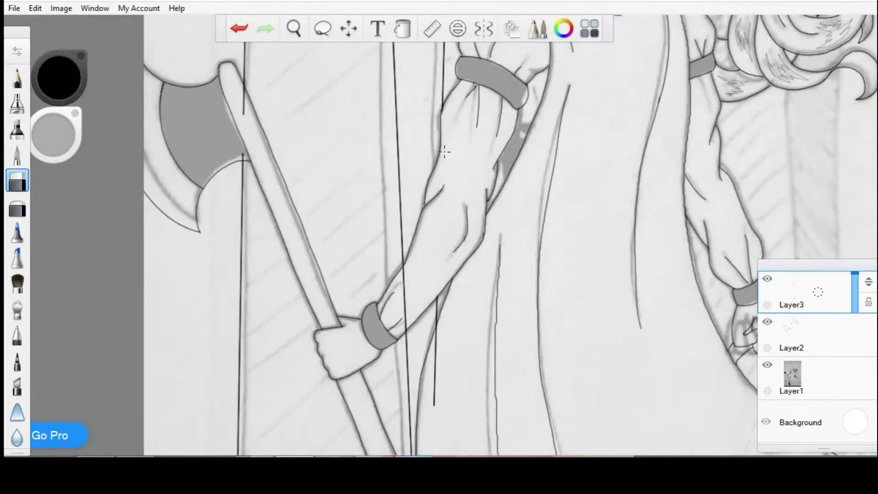
scroll(421, 157, "down", 5)
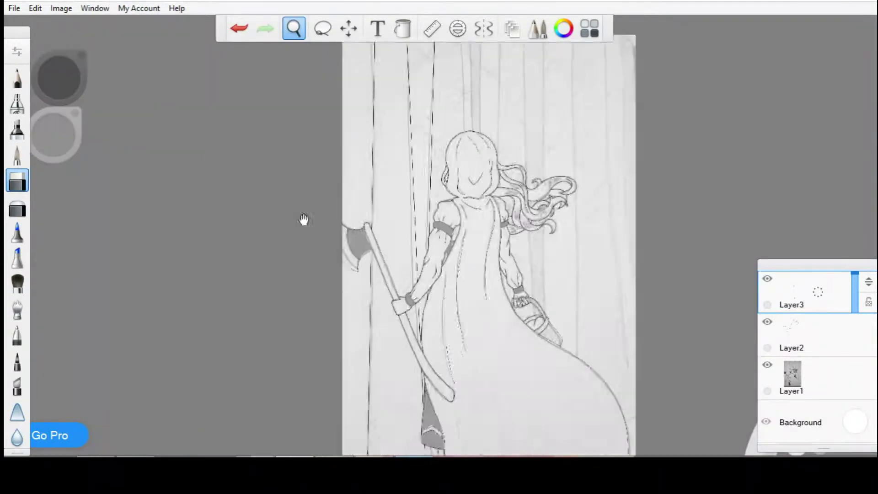
Rule straight tree-trunk edges on Layer3 behind the hood and across the flowing-hair side of the figure
key("r")
key("e")
mouse_move(359, 55)
left_mouse_down()
mouse_move(382, 195)
mouse_move(399, 172)
mouse_move(445, 289)
mouse_move(462, 149)
mouse_move(512, 187)
mouse_move(535, 192)
mouse_move(495, 194)
mouse_move(581, 203)
mouse_move(580, 320)
left_mouse_up()
key("e")
key("r")
Erase the Layer3 trunk lines where they cross the shoulder, the hair strands and the cloak
scroll(413, 224, "up", 5)
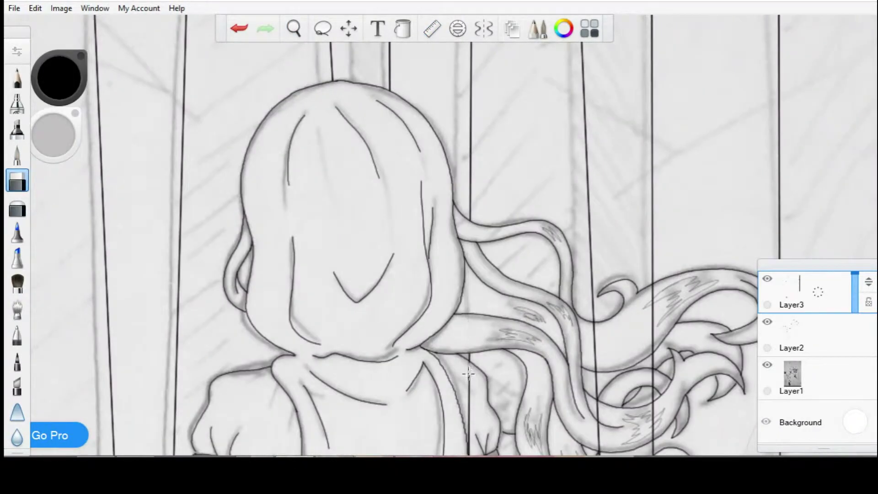
left_click_drag(654, 287, 592, 90)
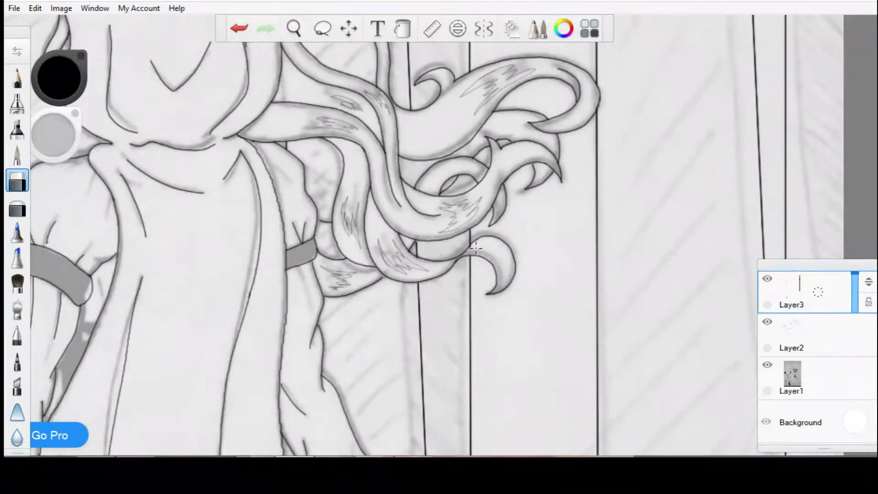
left_click_drag(476, 248, 408, 117)
key("space")
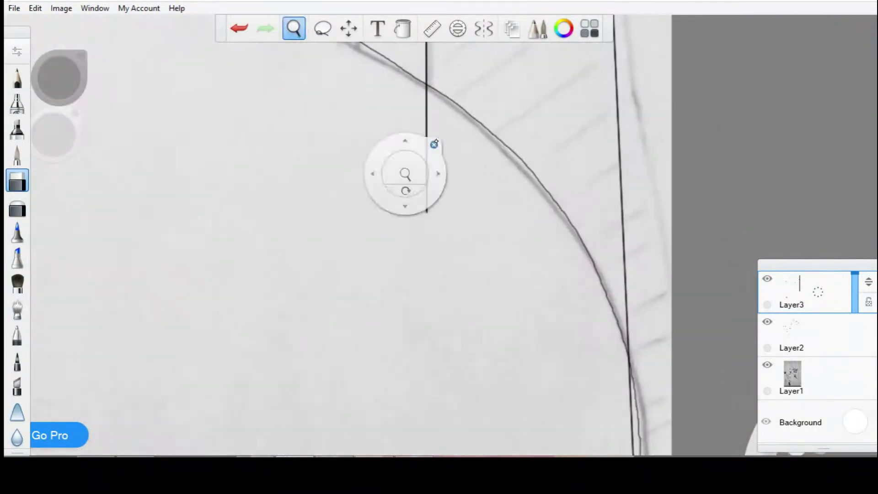
mouse_move(405, 172)
left_mouse_down()
mouse_move(456, 345)
mouse_move(339, 166)
mouse_move(408, 245)
mouse_move(412, 233)
left_mouse_up()
Hide the pencil sketch on Layer1 and clean up the line art around the axe head
left_click(767, 364)
left_click(17, 154)
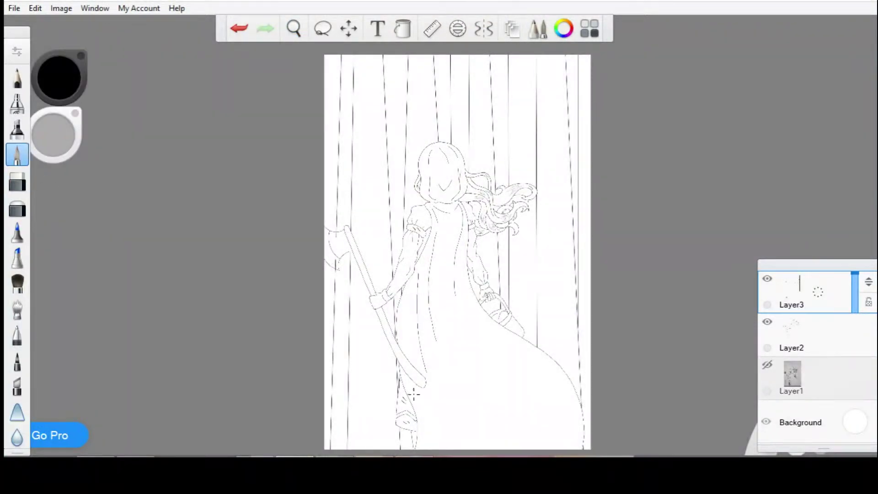
key("space")
left_click_drag(363, 245, 366, 238)
key("e")
key("space")
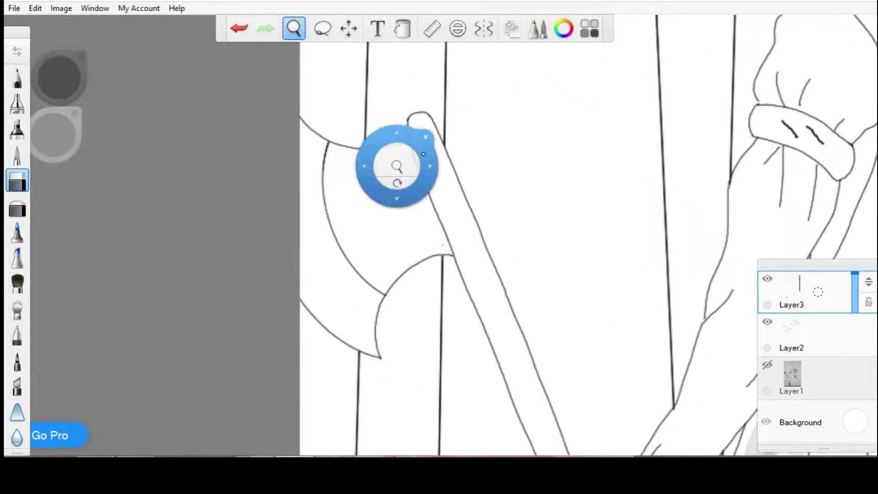
left_click_drag(395, 167, 445, 179)
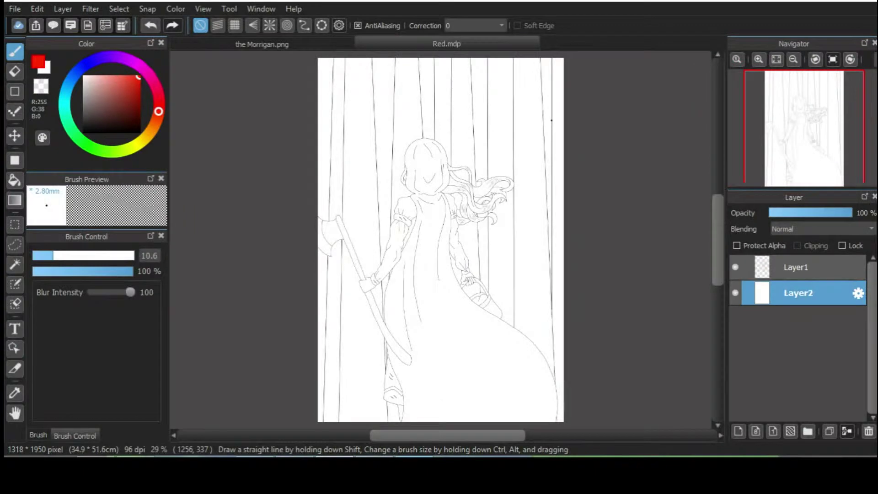
In MediBang Paint, add a layer between Layer1 and Layer2 and paint the hood in R:241 G:21 B:22 with Watercolor
left_click(738, 430)
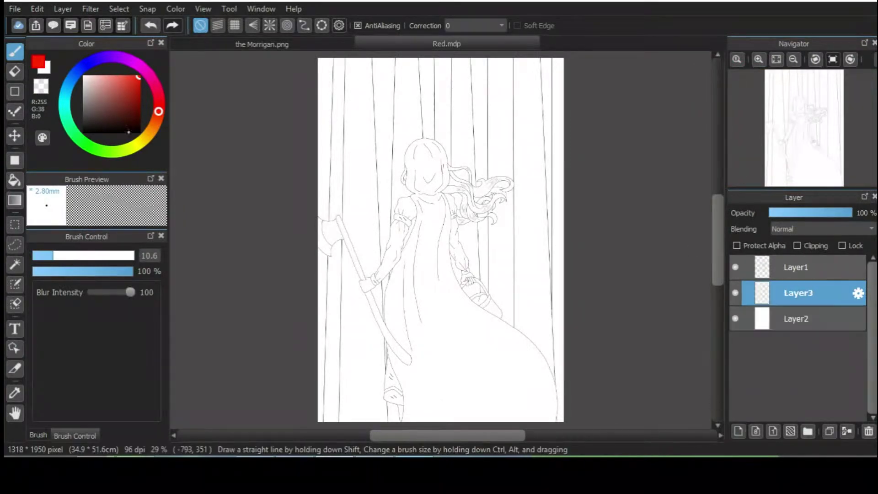
left_click(137, 90)
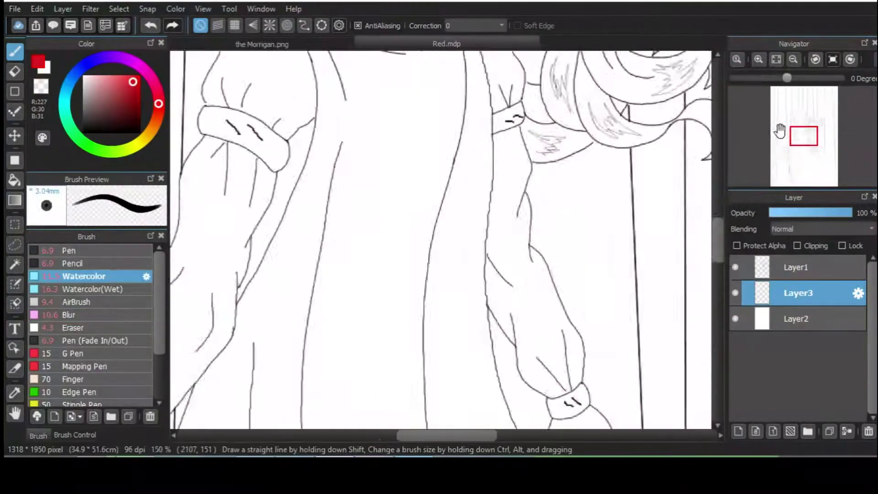
left_click_drag(434, 174, 446, 201)
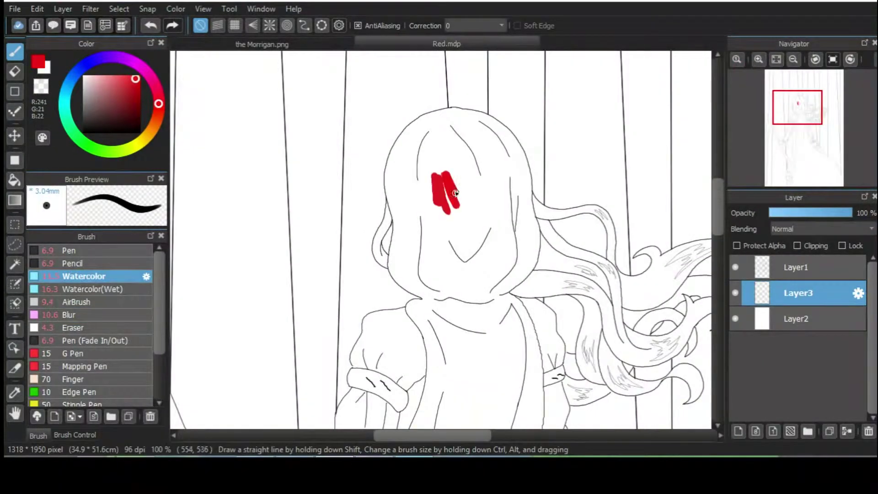
key("ctrl+z")
mouse_move(427, 114)
left_mouse_down()
mouse_move(400, 272)
mouse_move(442, 307)
left_mouse_up()
Fill the cloak with the same solid red down to the lower edge of the canvas
scroll(443, 307, "down", 5)
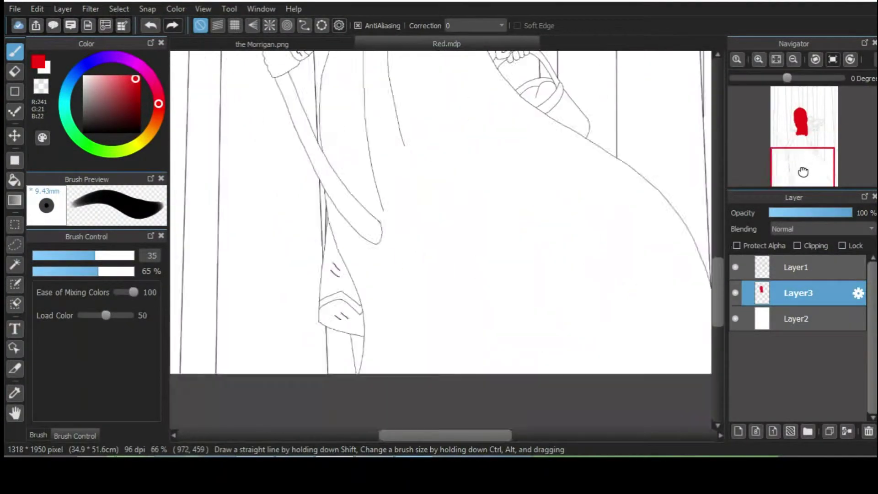
mouse_move(339, 150)
left_mouse_down()
mouse_move(306, 352)
mouse_move(372, 251)
mouse_move(666, 389)
mouse_move(445, 270)
mouse_move(597, 402)
mouse_move(443, 290)
left_mouse_up()
scroll(443, 290, "down", 2)
mouse_move(640, 320)
left_mouse_down()
mouse_move(362, 290)
mouse_move(604, 353)
left_mouse_up()
scroll(603, 353, "up", 5)
Shade the hood and the collar area with Watercolor(Wet) in R:224 G:29 B:30
left_click(38, 435)
left_click(73, 297)
left_click(75, 435)
scroll(439, 229, "up", 4)
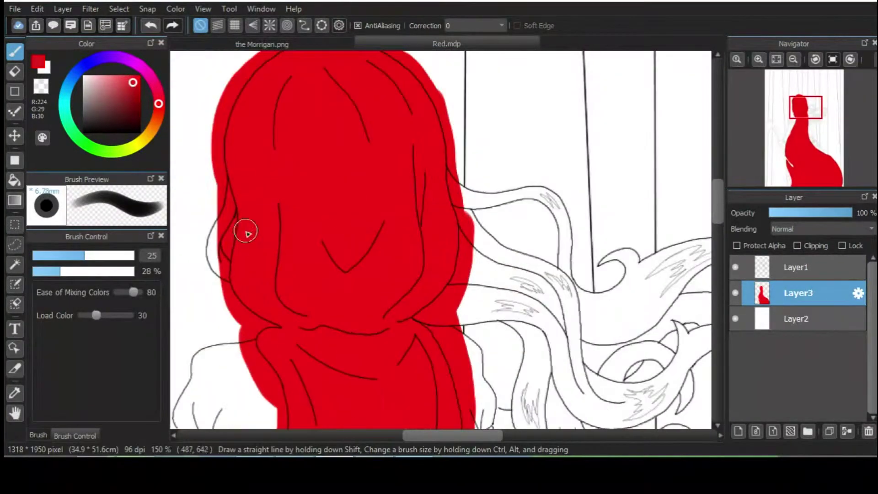
scroll(418, 153, "down", 5)
left_click_drag(418, 153, 382, 117)
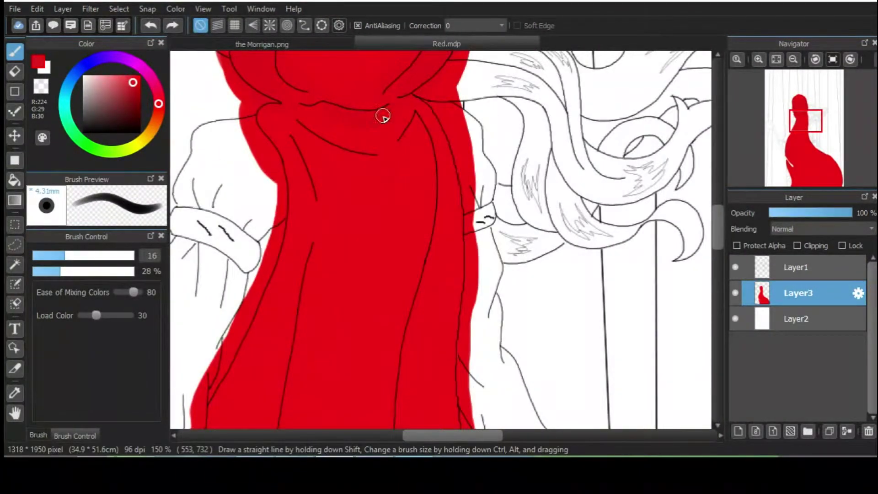
Shade the long folds of the cloak in R:224 G:29 B:30 with a size 72 wet watercolor brush
scroll(365, 342, "down", 5)
left_click_drag(393, 361, 408, 371)
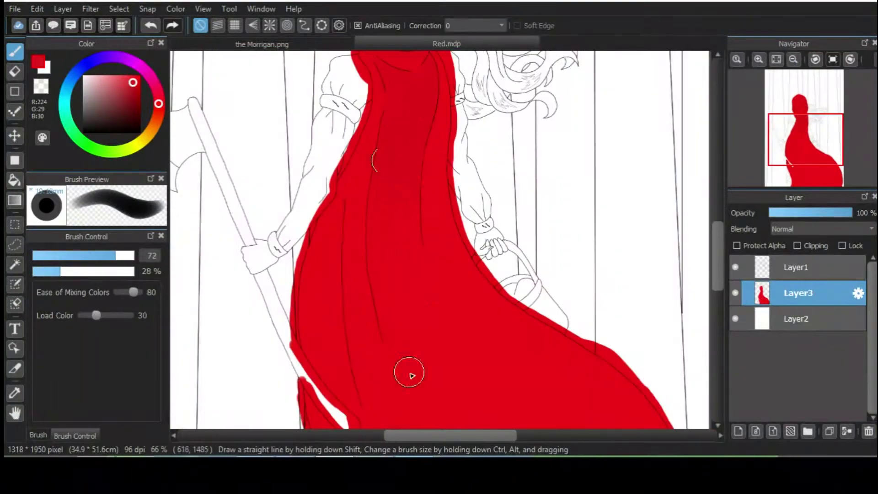
scroll(408, 371, "down", 3)
scroll(538, 410, "up", 5)
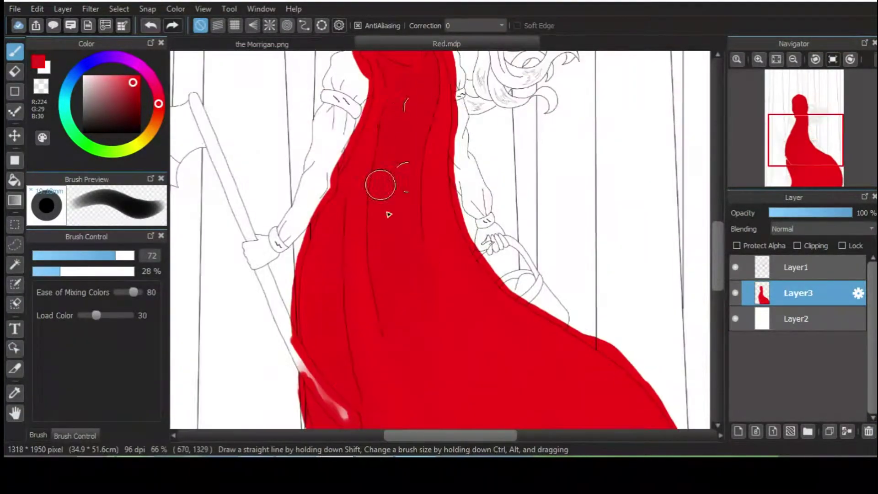
scroll(379, 183, "up", 2)
left_click_drag(379, 183, 318, 225)
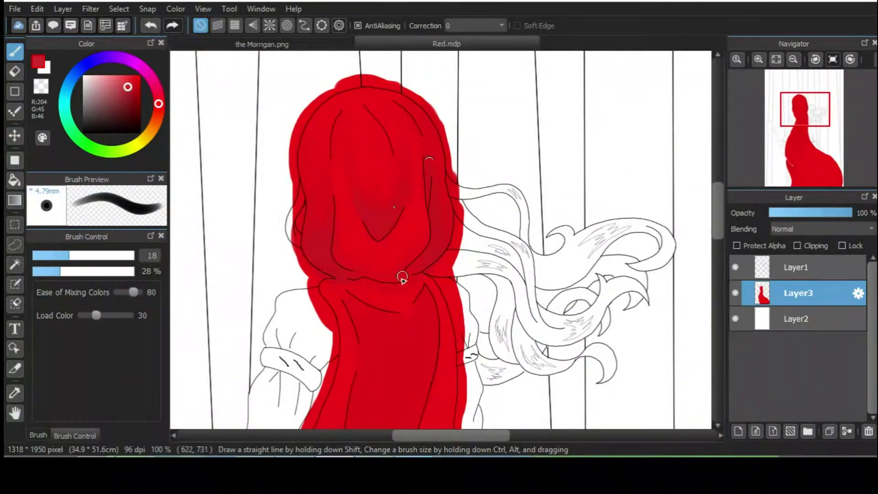
Deepen the cloak's fold shadows in R:204 G:45 B:46 with the brush size set to 33
left_click_drag(99, 259, 93, 256)
scroll(410, 143, "down", 3)
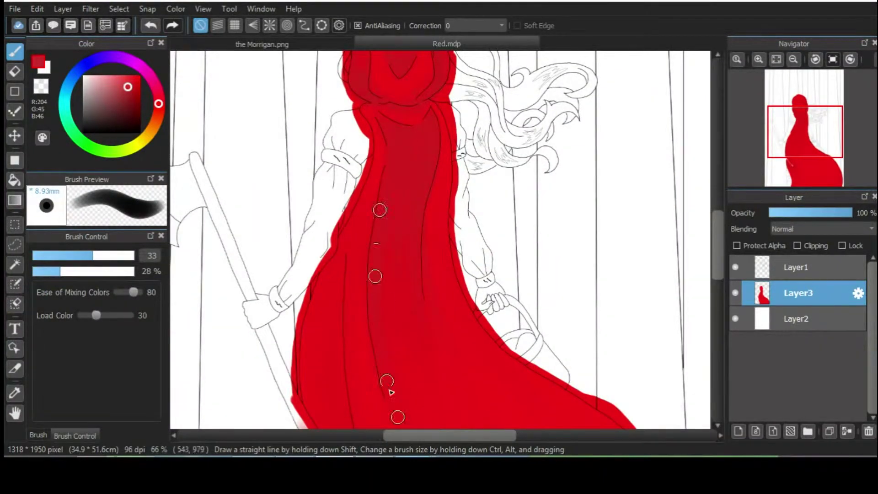
scroll(394, 416, "down", 3)
scroll(344, 382, "down", 3)
scroll(339, 243, "up", 5)
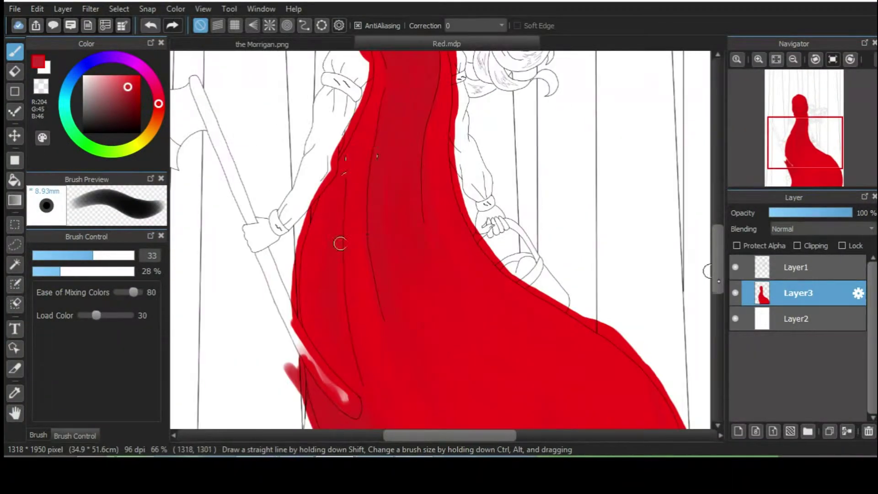
Paint the darkest shadows on the hood, central panel and hem of the cloak in R:175 G:58 B:59
left_click(758, 59)
scroll(378, 252, "up", 3)
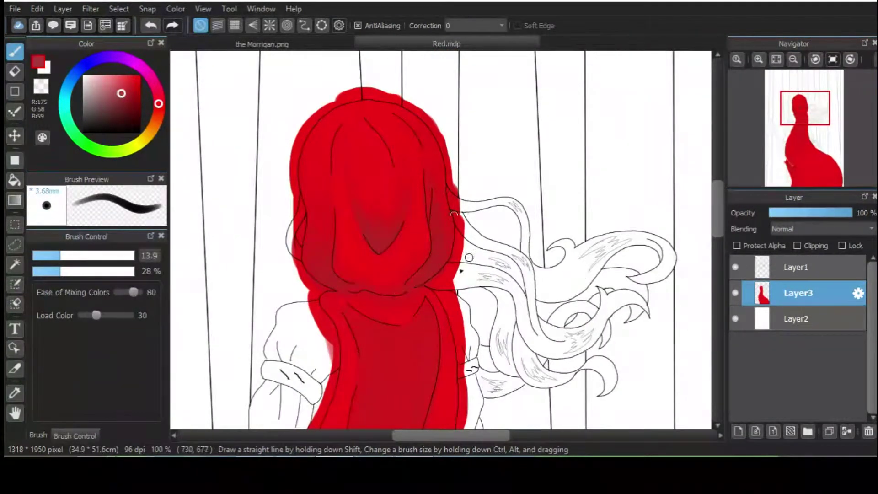
scroll(365, 112, "down", 5)
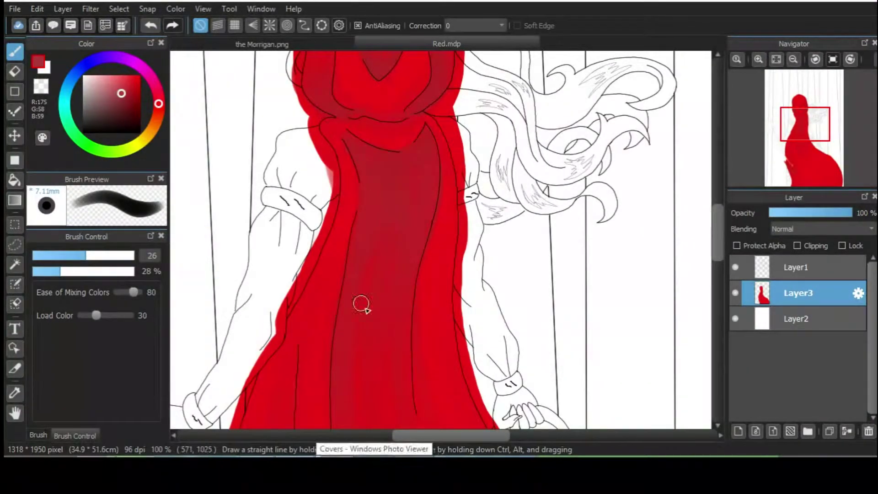
scroll(361, 303, "down", 2)
scroll(421, 194, "down", 3)
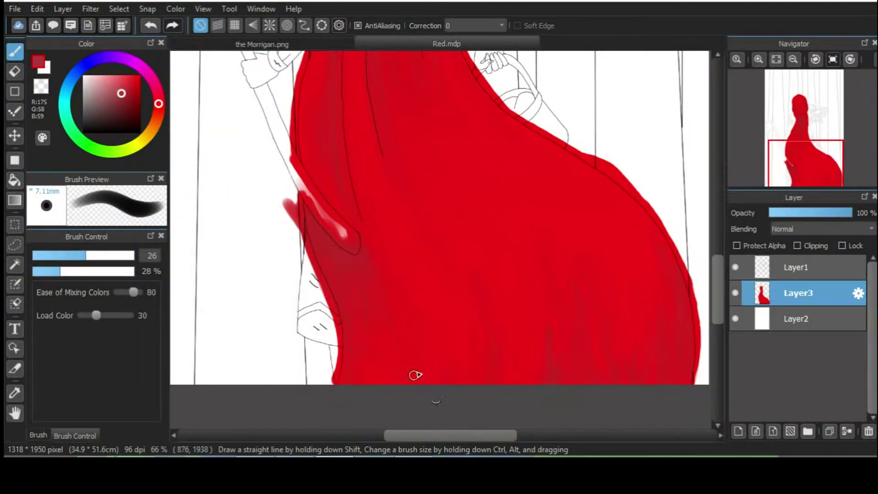
Highlight the hood and cloak folds in R:250 G:75 B:76 and blend the shading with the Blur brush
scroll(446, 96, "up", 6)
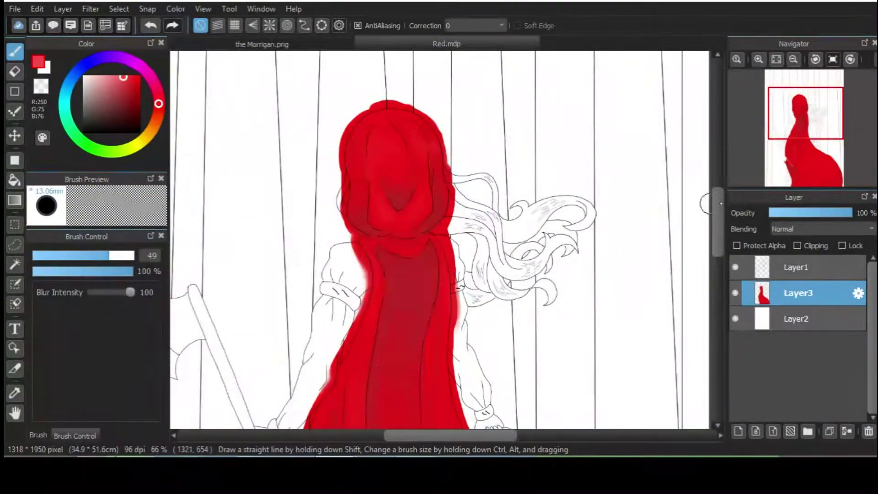
scroll(359, 345, "down", 5)
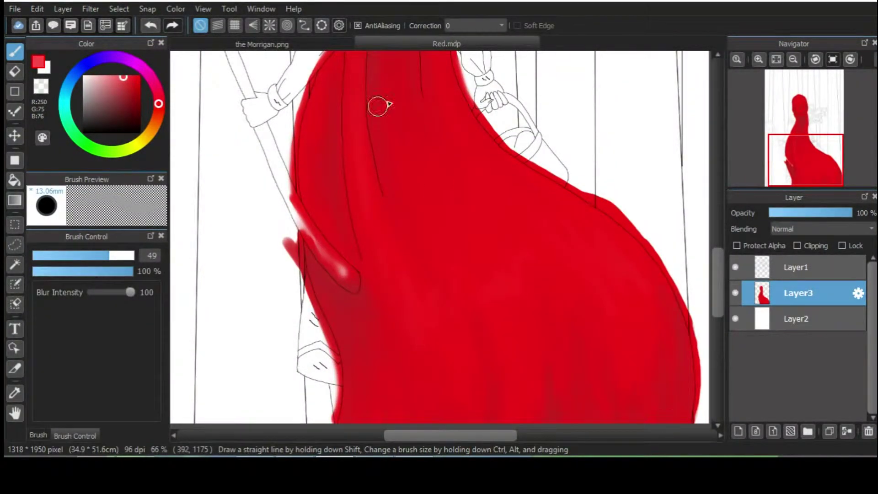
scroll(353, 358, "up", 5)
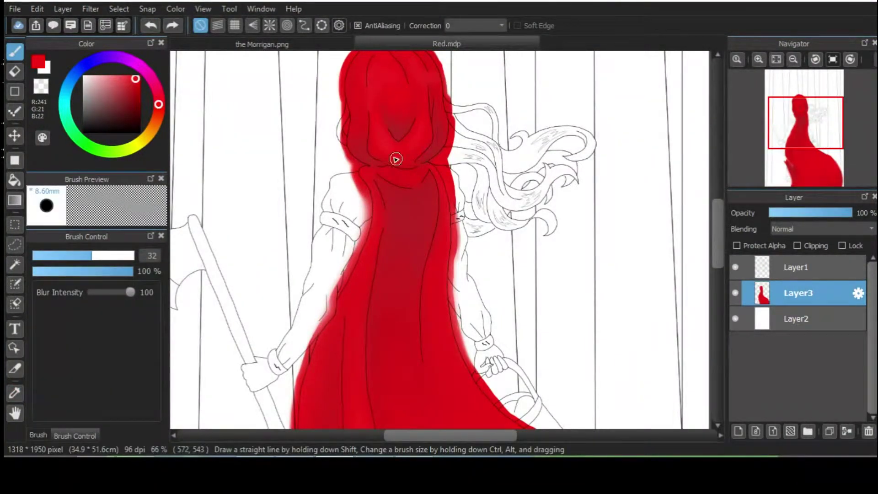
Fill the cloak's softened edges with red Watercolor on a new layer below Layer3, and merge the two layers
scroll(304, 159, "down", 5)
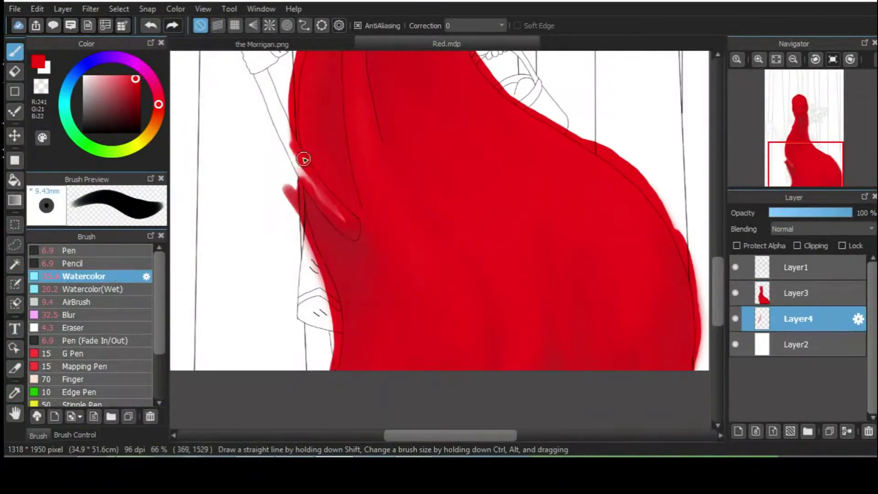
scroll(304, 159, "up", 5)
scroll(365, 229, "down", 5)
scroll(366, 229, "up", 5)
Erase the inner fold lines of the hood and cloak from the line art on Layer1
key("e")
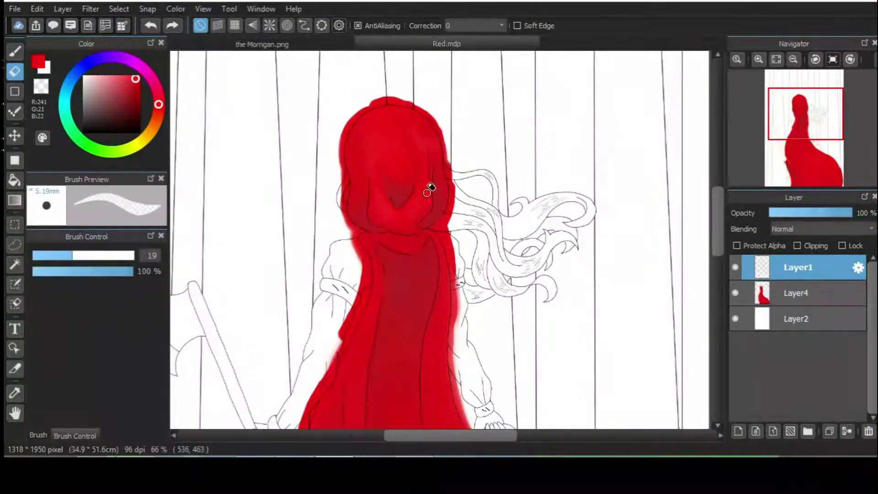
left_click_drag(412, 201, 434, 194)
scroll(421, 388, "down", 5)
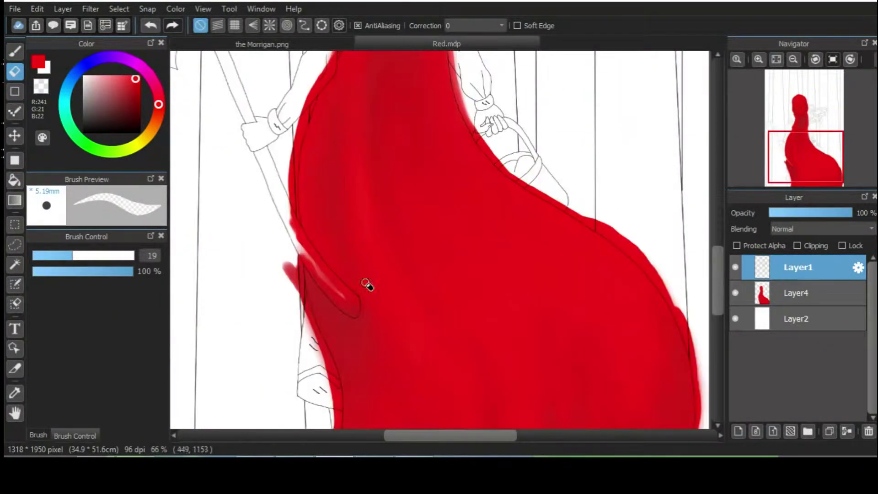
Erase the red on Layer4 that spills outside the hood's outline
left_click(797, 292)
scroll(476, 425, "up", 5)
key("ctrl+z")
mouse_move(297, 160)
left_mouse_down()
mouse_move(284, 251)
mouse_move(298, 285)
left_mouse_up()
left_click_drag(297, 365, 322, 403)
left_click_drag(450, 99, 405, 87)
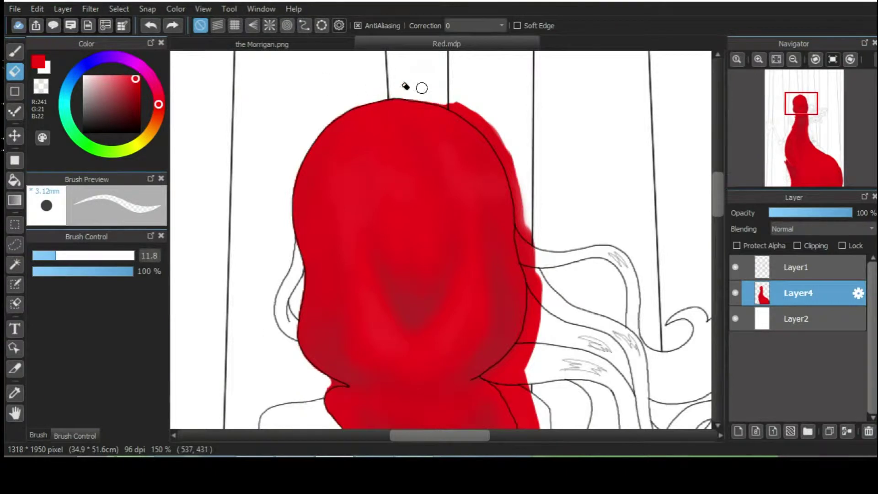
mouse_move(520, 205)
left_mouse_down()
mouse_move(537, 295)
mouse_move(532, 286)
mouse_move(524, 378)
left_mouse_up()
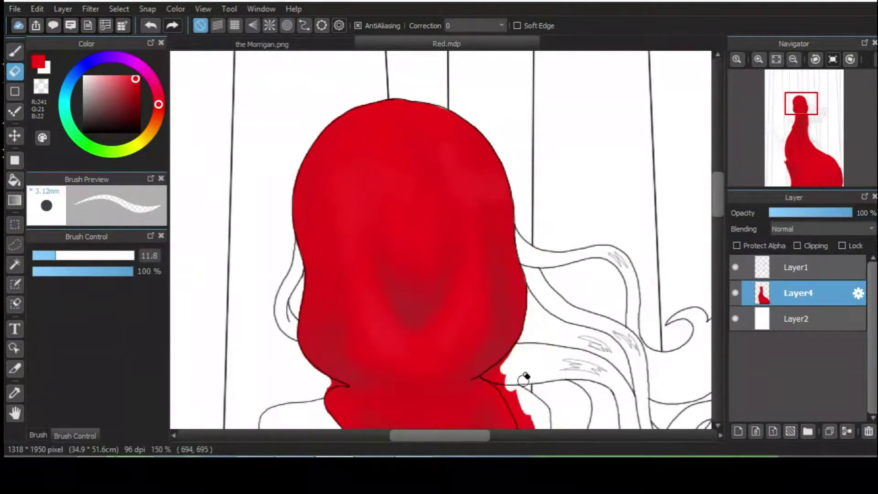
Erase the red spilling past both sides of the cloak along the sleeves, arms and basket hand
scroll(487, 377, "down", 5)
key("bracketright")
mouse_move(350, 103)
left_mouse_down()
mouse_move(347, 153)
mouse_move(315, 261)
mouse_move(301, 254)
mouse_move(306, 288)
mouse_move(263, 379)
left_mouse_up()
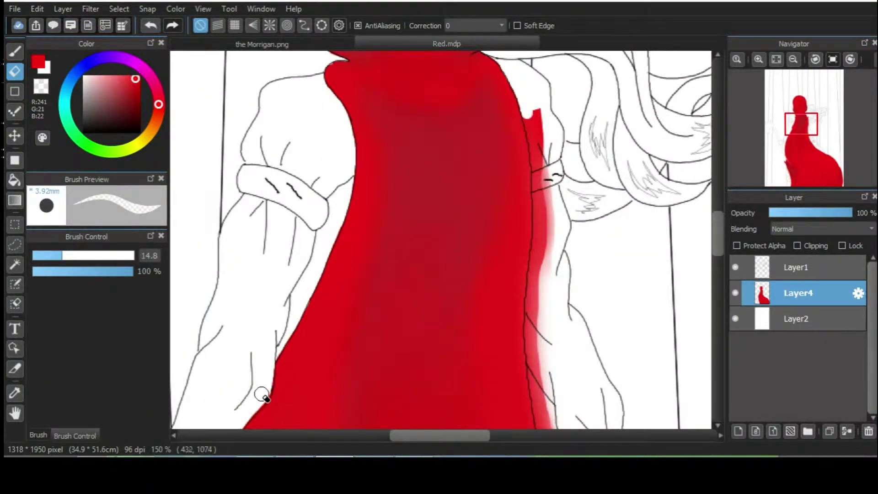
left_click_drag(535, 126, 540, 425)
scroll(539, 411, "down", 5)
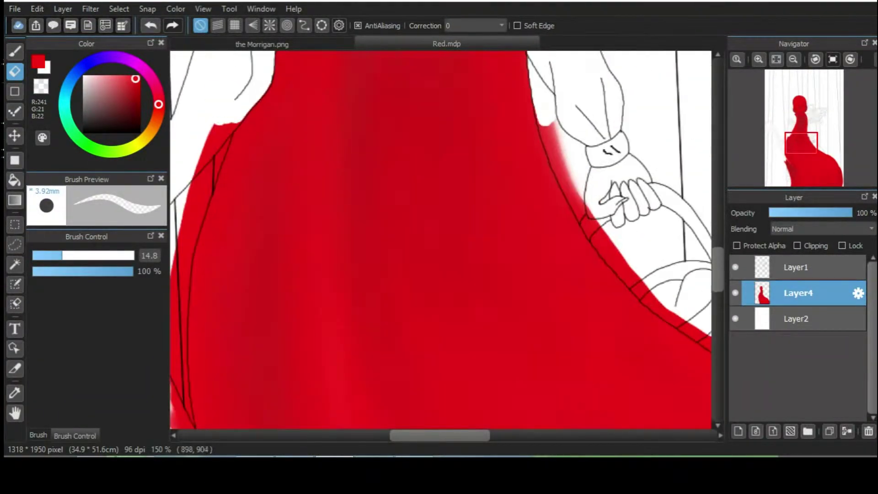
mouse_move(243, 117)
left_mouse_down()
mouse_move(198, 213)
mouse_move(181, 397)
left_mouse_up()
left_click_drag(537, 115, 599, 242)
Erase the red covering the axe handle and the boot, following the cloak's lower edge
scroll(268, 402, "down", 5)
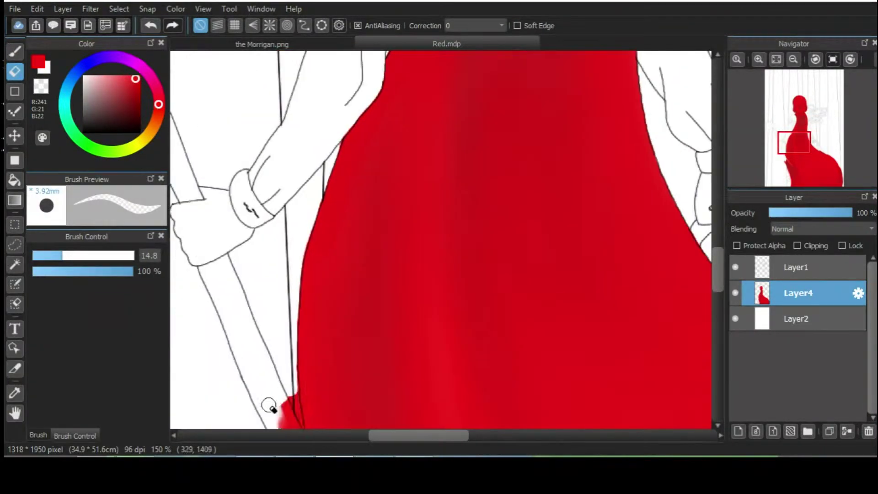
mouse_move(314, 124)
left_mouse_down()
mouse_move(374, 244)
mouse_move(413, 280)
mouse_move(382, 211)
mouse_move(419, 288)
left_mouse_up()
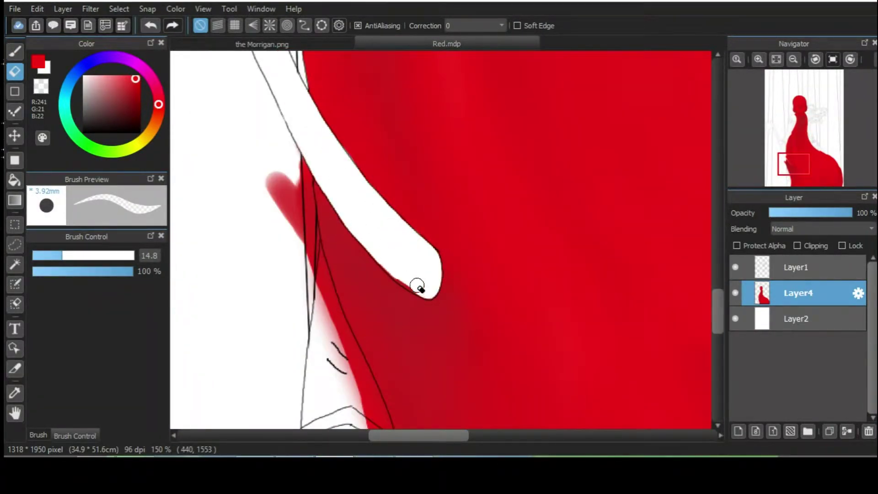
mouse_move(276, 228)
left_mouse_down()
mouse_move(308, 210)
mouse_move(288, 214)
mouse_move(327, 313)
mouse_move(292, 287)
mouse_move(335, 315)
left_mouse_up()
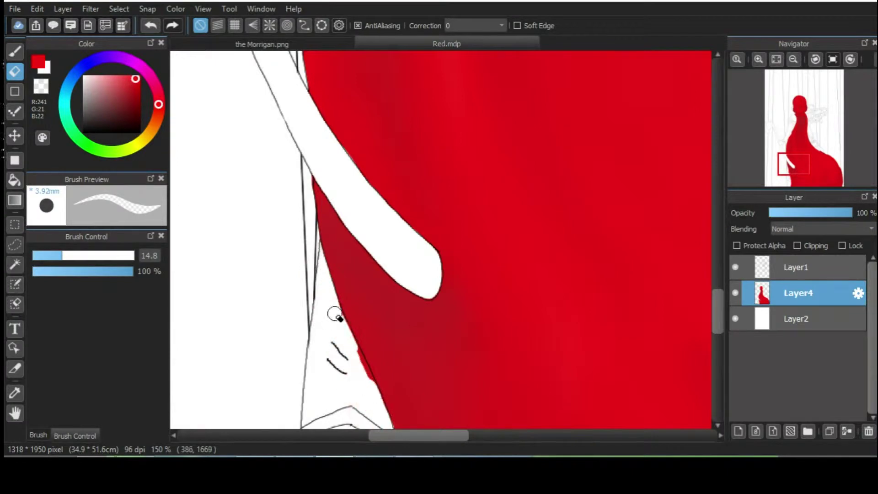
scroll(367, 381, "down", 3)
left_click_drag(389, 264, 363, 196)
key("b")
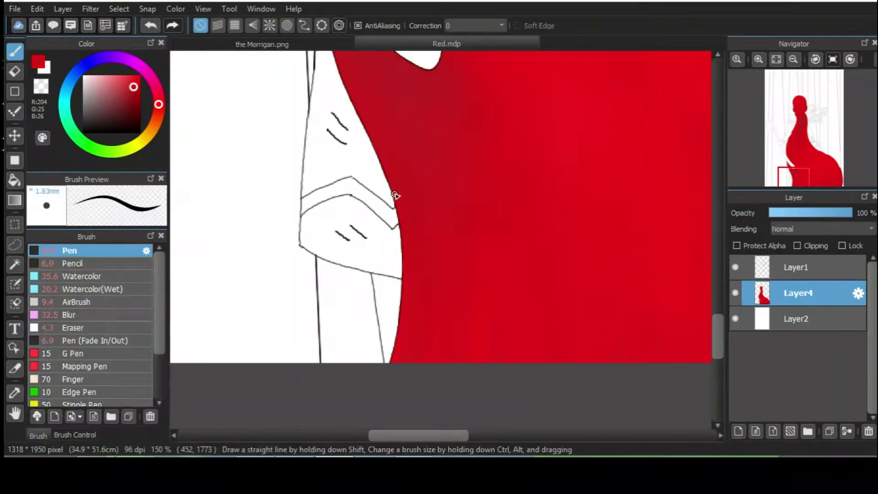
Erase the red on Layer4 that spills past the outer curve of the cloak's train
key("e")
scroll(552, 163, "right", 5)
mouse_move(552, 163)
left_mouse_down()
mouse_move(545, 281)
mouse_move(528, 148)
mouse_move(513, 123)
left_mouse_up()
scroll(494, 353, "up", 5)
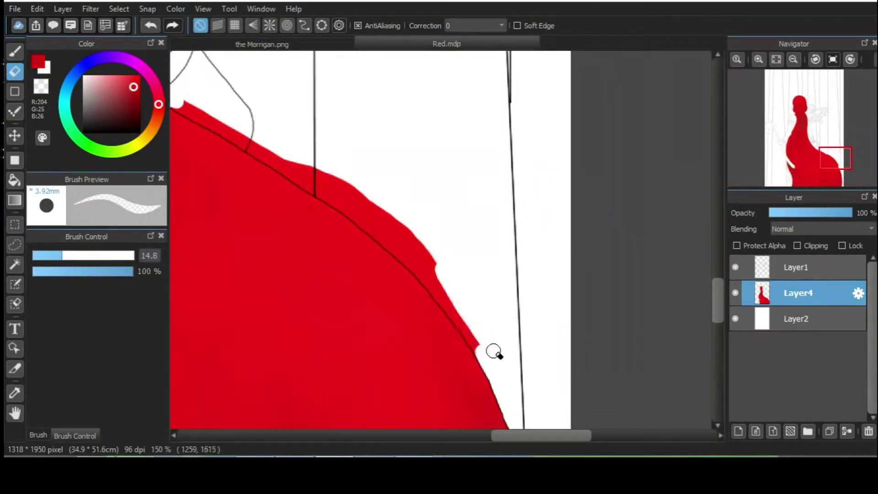
left_click_drag(483, 354, 375, 225)
left_click_drag(309, 185, 223, 114)
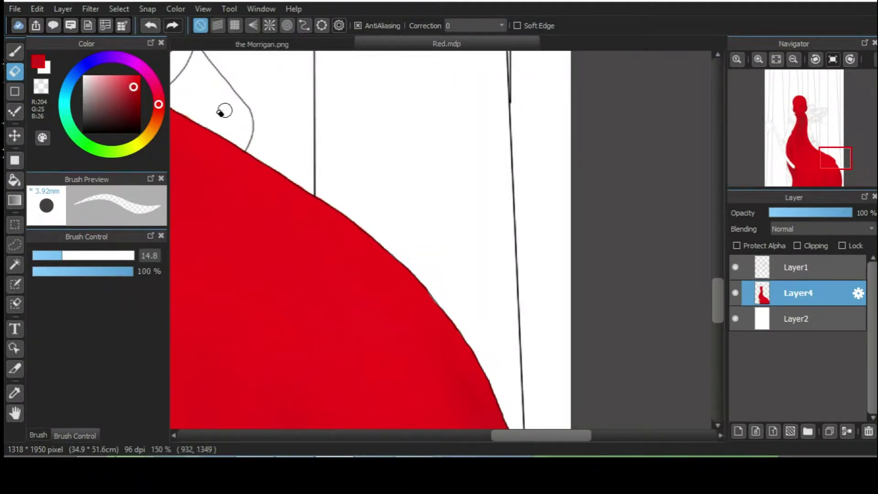
Paint the dark centre of the axe head near-black, add a soft grey highlight, and blend it with Blur
scroll(439, 237, "down", 3)
left_click(773, 124)
key("b")
left_click_drag(389, 160, 310, 223)
left_click(75, 434)
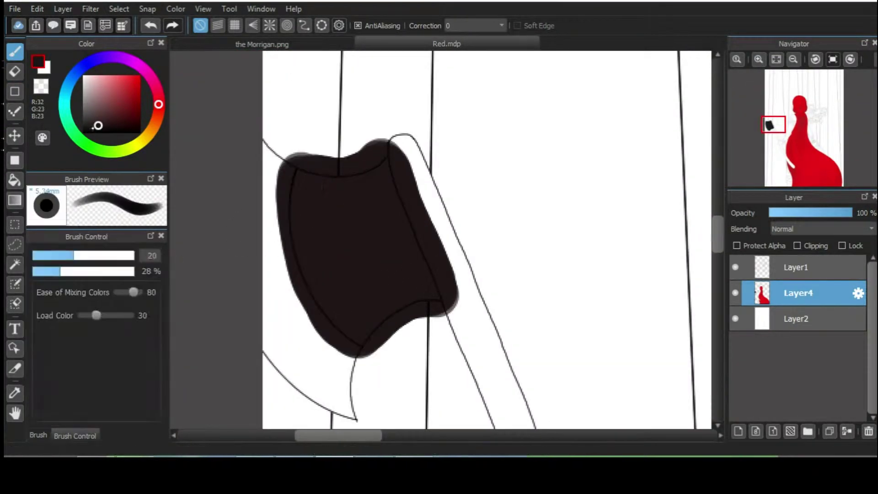
mouse_move(340, 352)
left_mouse_down()
mouse_move(306, 275)
mouse_move(439, 347)
left_mouse_up()
left_click_drag(347, 160, 344, 208)
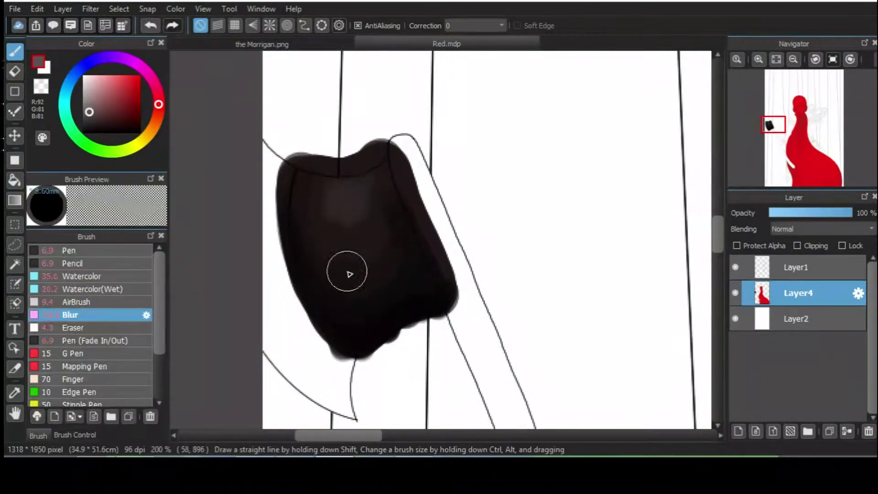
left_click_drag(348, 274, 313, 353)
Erase the dark paint that spills outside the axe head's centre, the upper armband and the wristband
key("e")
mouse_move(412, 166)
left_mouse_down()
mouse_move(352, 156)
mouse_move(290, 274)
mouse_move(380, 365)
mouse_move(439, 315)
left_mouse_up()
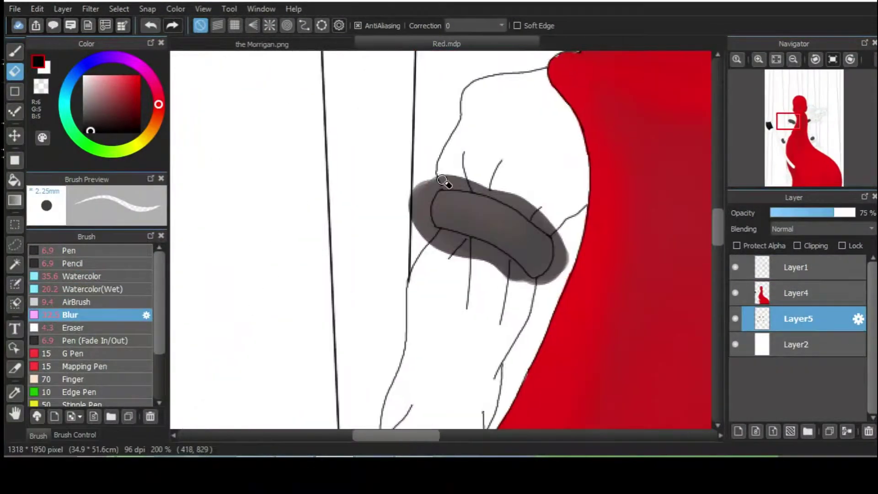
mouse_move(447, 182)
left_mouse_down()
mouse_move(558, 268)
mouse_move(429, 241)
left_mouse_up()
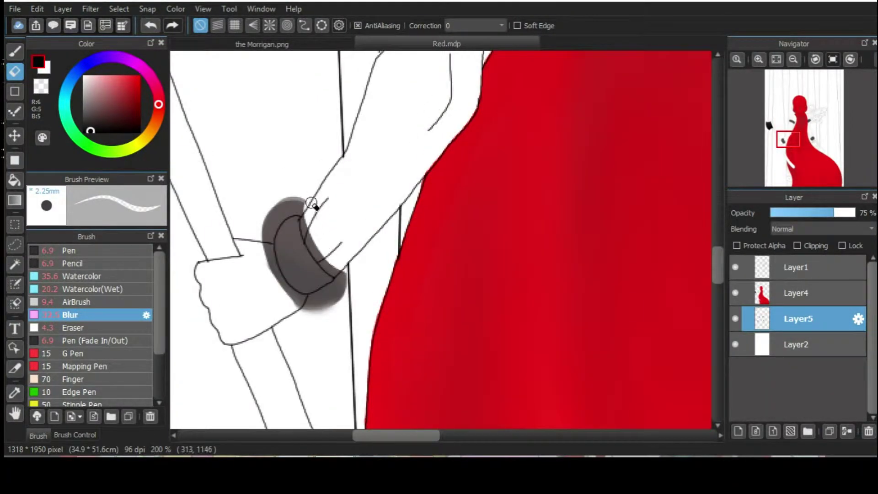
key("ctrl+z")
key("ctrl+z")
key("ctrl+z")
key("ctrl+z")
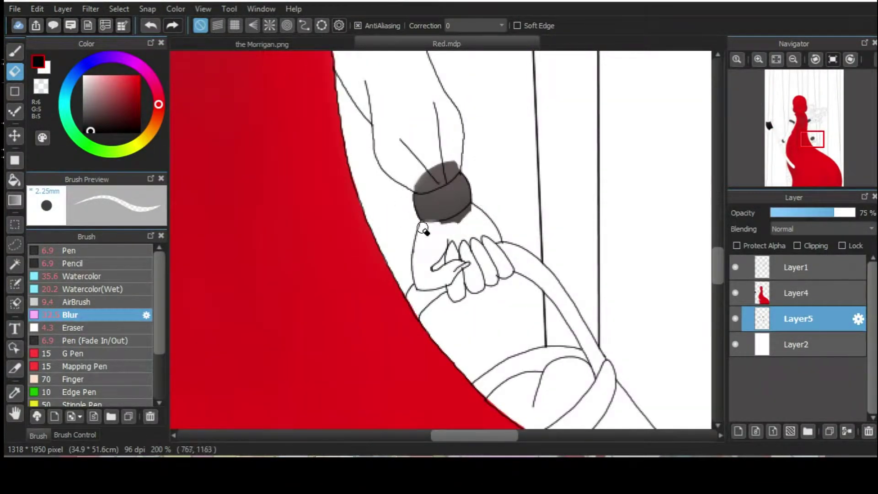
Paint the axe blade light grey (RGB 215) on Layer5 with Watercolor(Wet), shade it, and trim the overspill
scroll(455, 155, "up", 5)
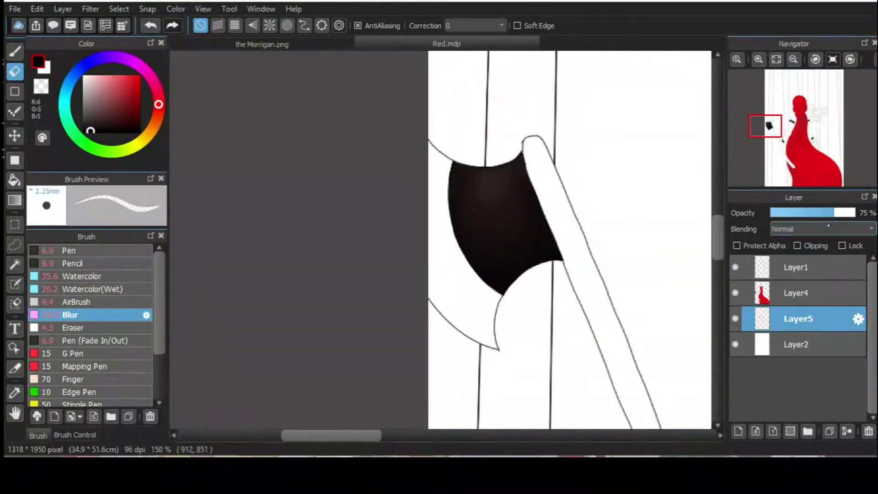
left_click(95, 289)
left_click_drag(453, 128, 507, 356)
left_click_drag(484, 274, 516, 366)
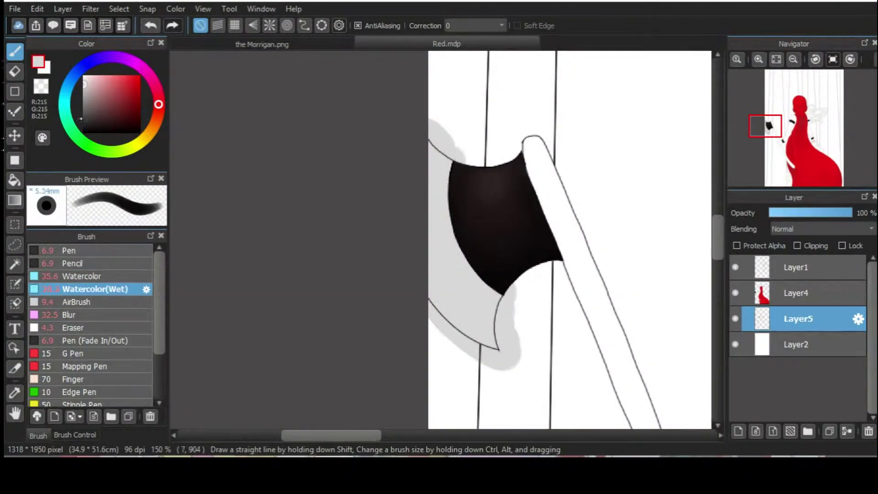
mouse_move(439, 192)
left_mouse_down()
mouse_move(471, 357)
mouse_move(439, 247)
mouse_move(485, 329)
mouse_move(447, 329)
mouse_move(506, 357)
left_mouse_up()
left_click(74, 434)
left_click(38, 434)
key("e")
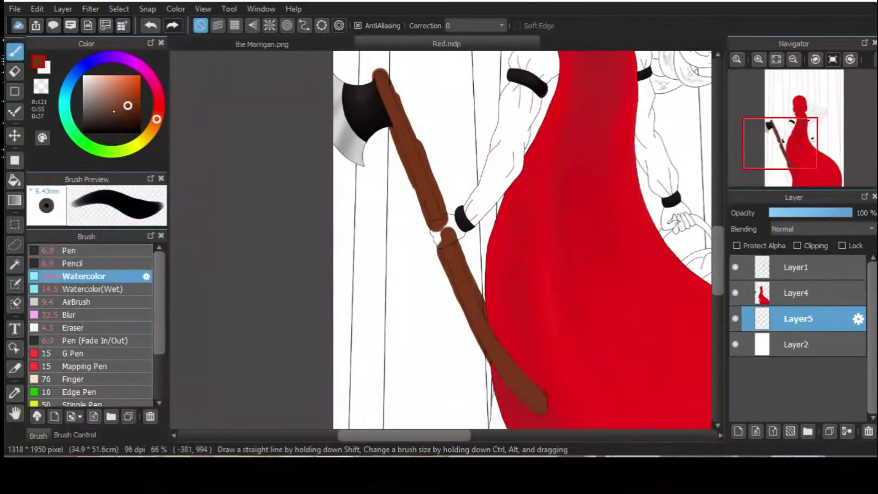
Paint the axe handle brown on Layer5 and add darker wood-grain strokes with the Watercolor brush at size 10
left_click(75, 435)
left_click(38, 434)
left_click(74, 434)
scroll(331, 134, "up", 3)
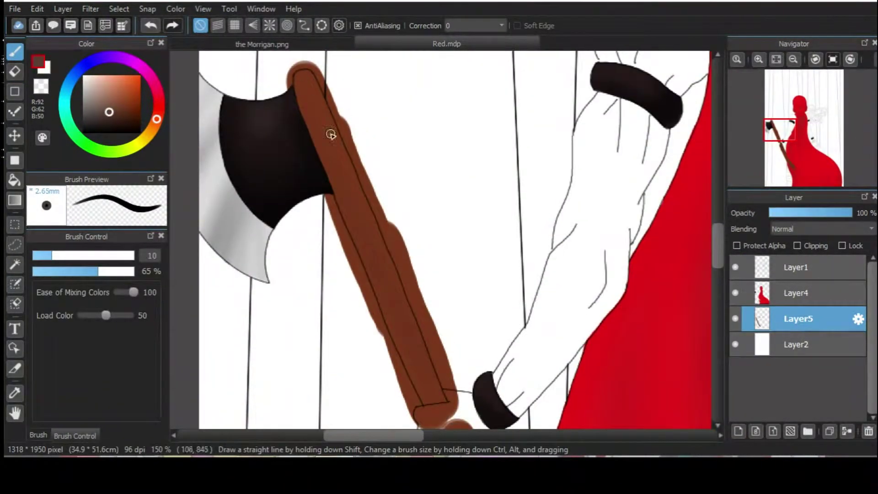
scroll(350, 229, "down", 2)
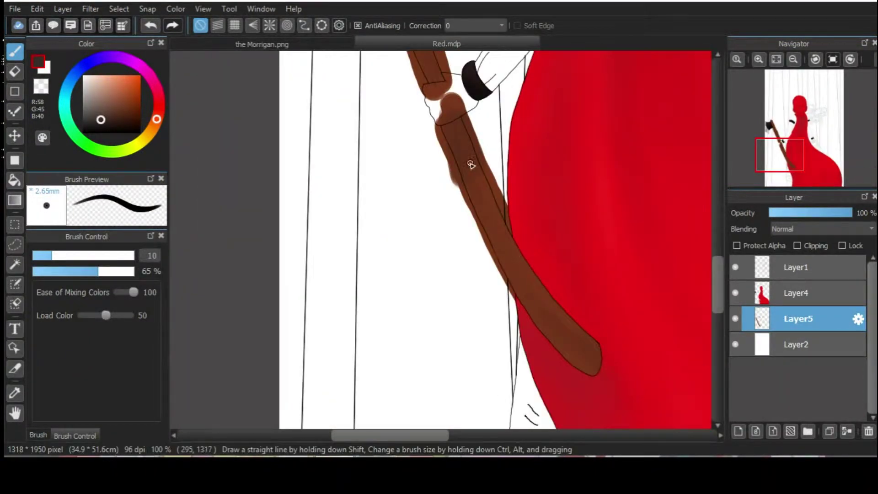
Erase the brown on Layer5 that spills outside the lower part of the axe handle
key("e")
scroll(486, 201, "up", 4)
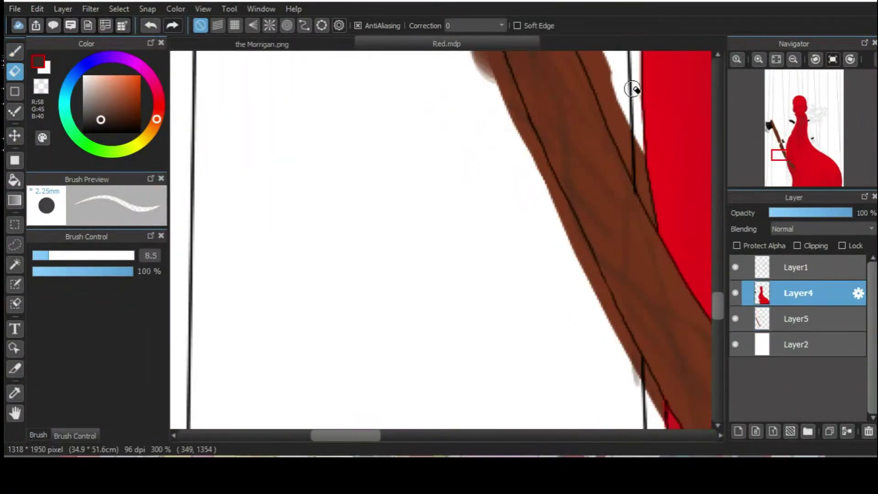
left_click(795, 319)
mouse_move(641, 402)
left_mouse_down()
mouse_move(625, 343)
mouse_move(484, 59)
left_mouse_up()
left_click_drag(361, 435, 383, 435)
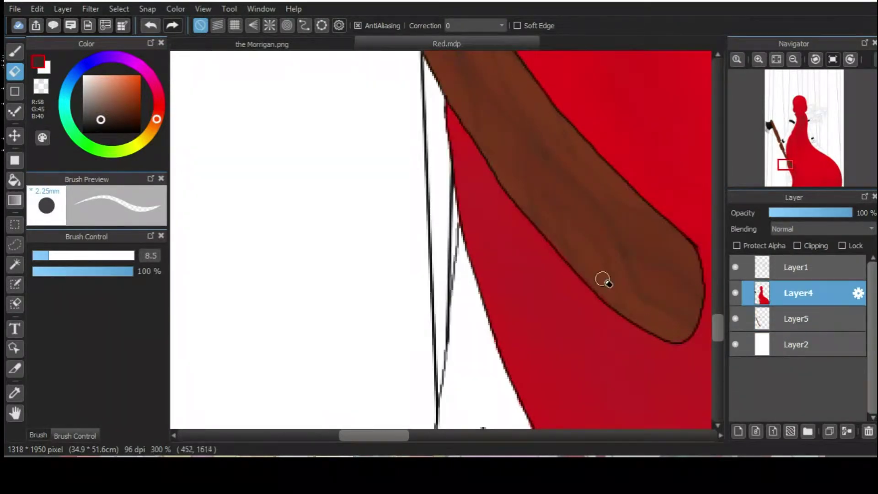
scroll(603, 280, "down", 1)
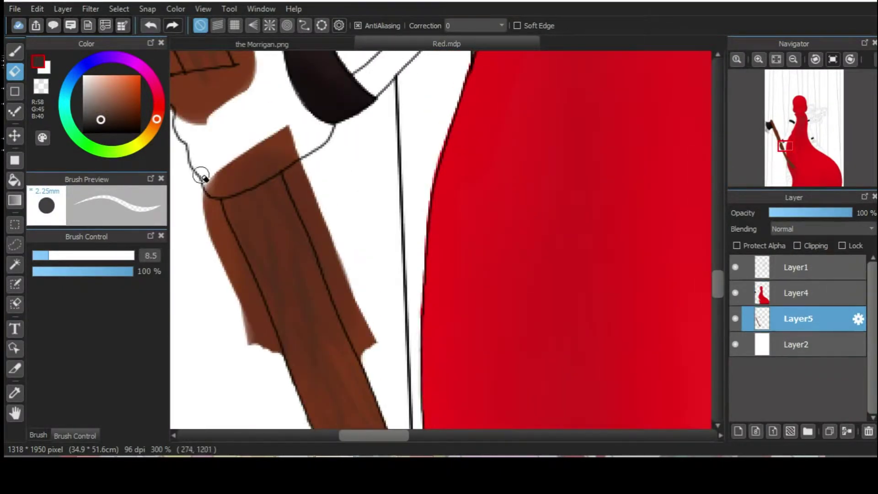
Erase the brown that spills around the gripping hand and along the upper handle beside the axe head
mouse_move(201, 175)
left_mouse_down()
mouse_move(295, 151)
mouse_move(295, 186)
mouse_move(372, 352)
mouse_move(322, 225)
mouse_move(228, 243)
mouse_move(263, 320)
left_mouse_up()
scroll(263, 320, "up", 3)
mouse_move(375, 350)
left_mouse_down()
mouse_move(313, 171)
mouse_move(222, 154)
mouse_move(284, 298)
left_mouse_up()
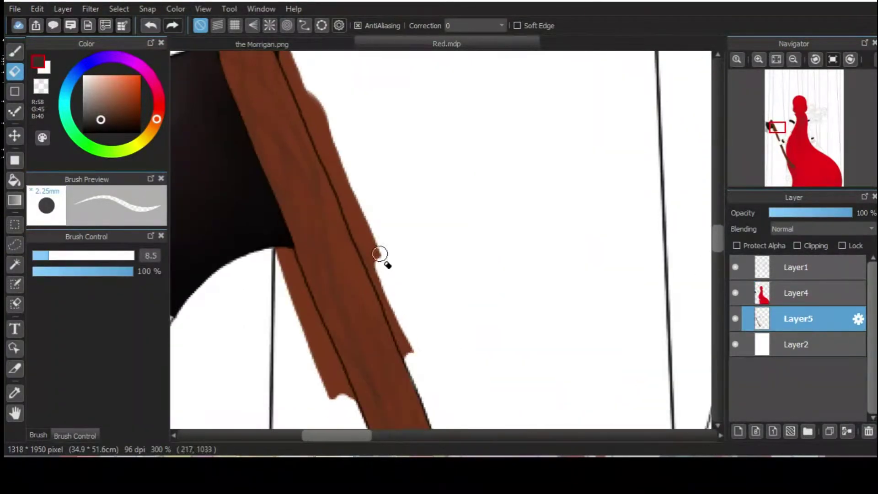
mouse_move(382, 255)
left_mouse_down()
mouse_move(324, 112)
mouse_move(320, 341)
mouse_move(352, 402)
left_mouse_up()
scroll(248, 129, "up", 3)
left_click_drag(249, 130, 231, 141)
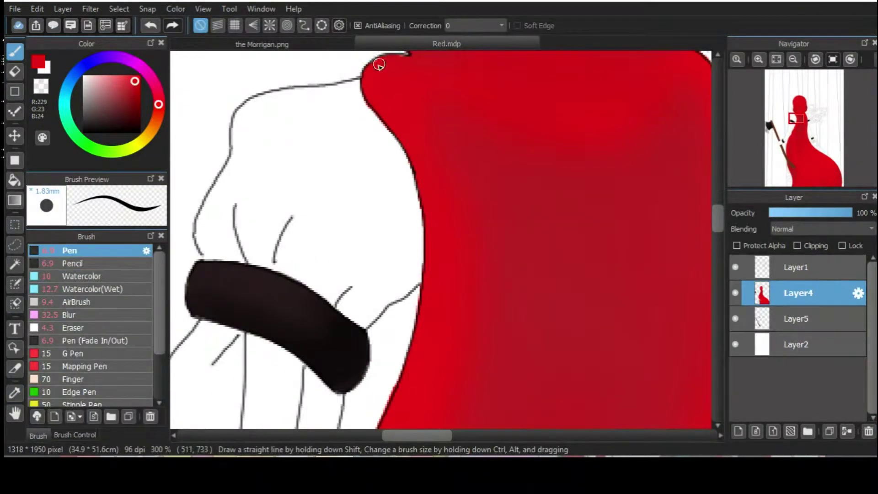
Fill the background on Layer2 with dark purple and paint the hair white on Layer6
scroll(333, 318, "up", 5)
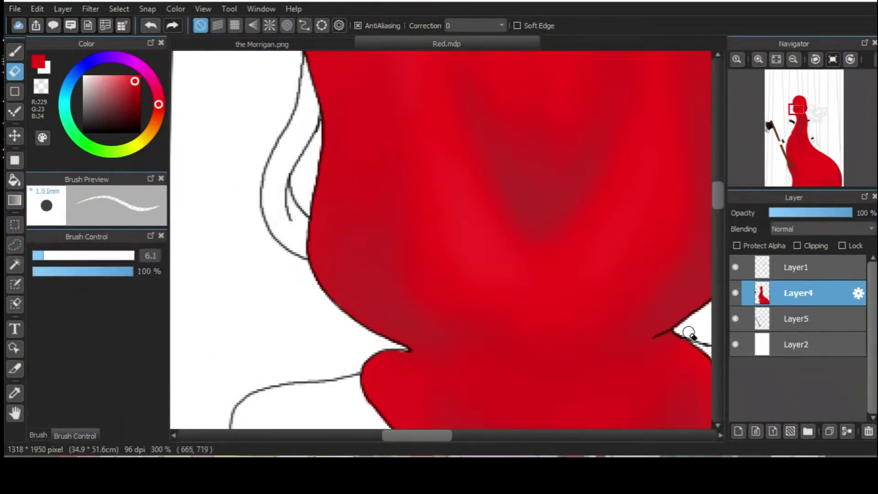
scroll(595, 229, "up", 5)
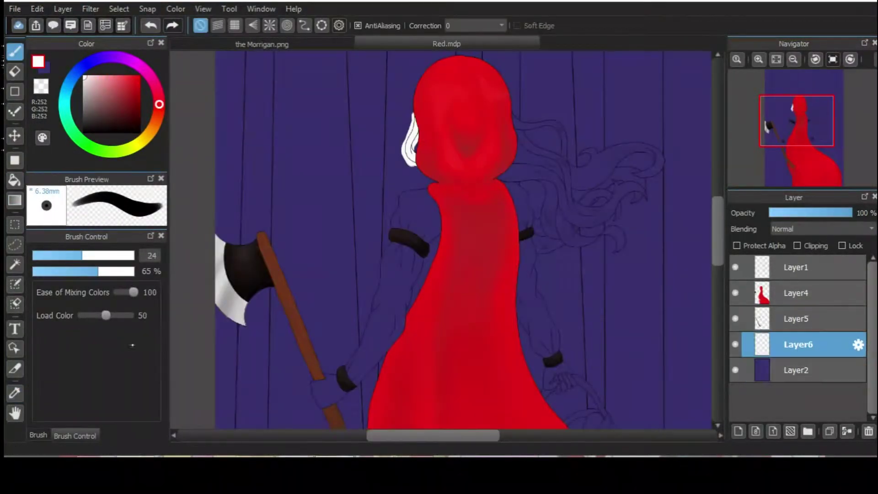
left_click_drag(796, 121, 805, 122)
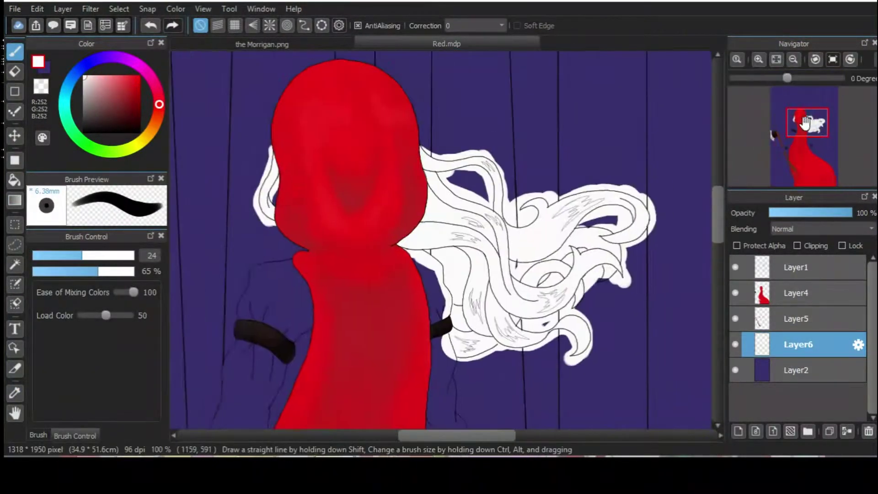
Shade the hair strands on Layer6 with progressively darker greys, then soften the shading with Blur
left_click_drag(423, 157, 449, 167)
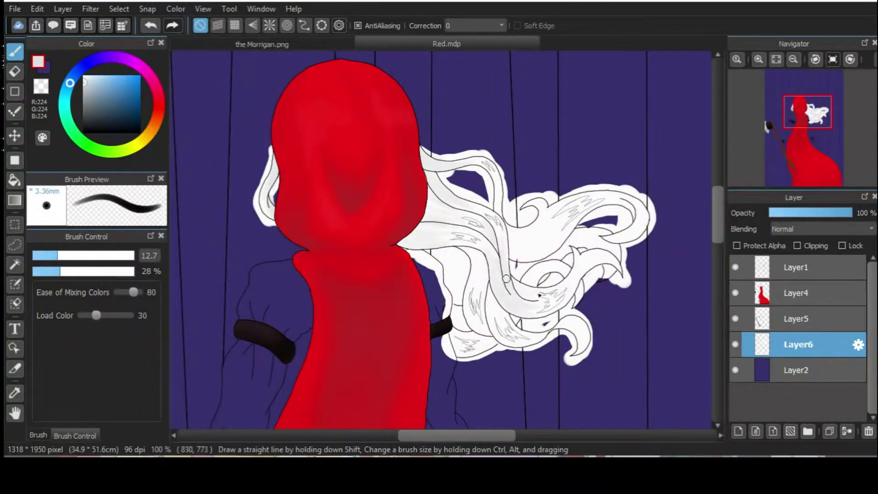
mouse_move(522, 277)
left_mouse_down()
mouse_move(528, 226)
mouse_move(564, 242)
left_mouse_up()
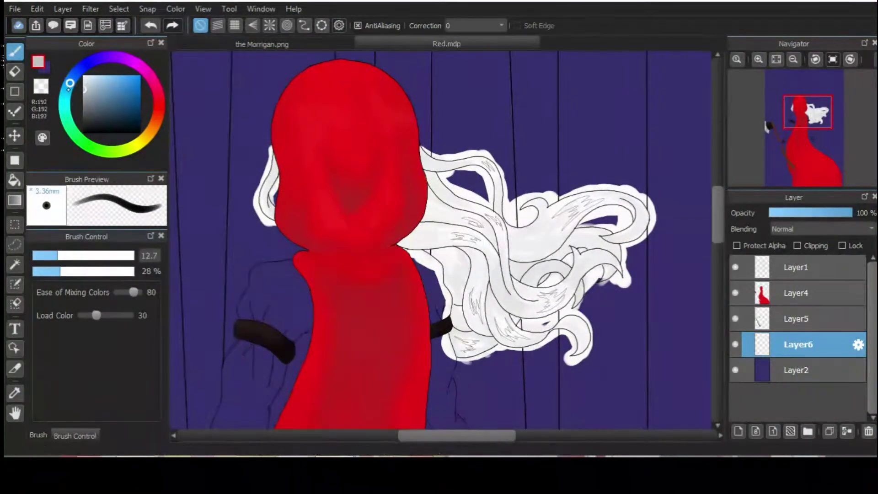
left_click_drag(499, 197, 526, 240)
left_click_drag(612, 192, 645, 238)
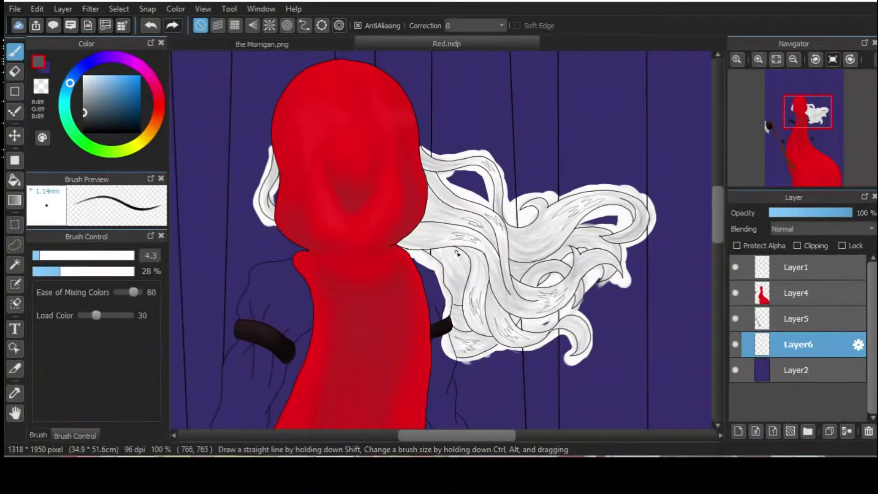
left_click(38, 434)
left_click(69, 316)
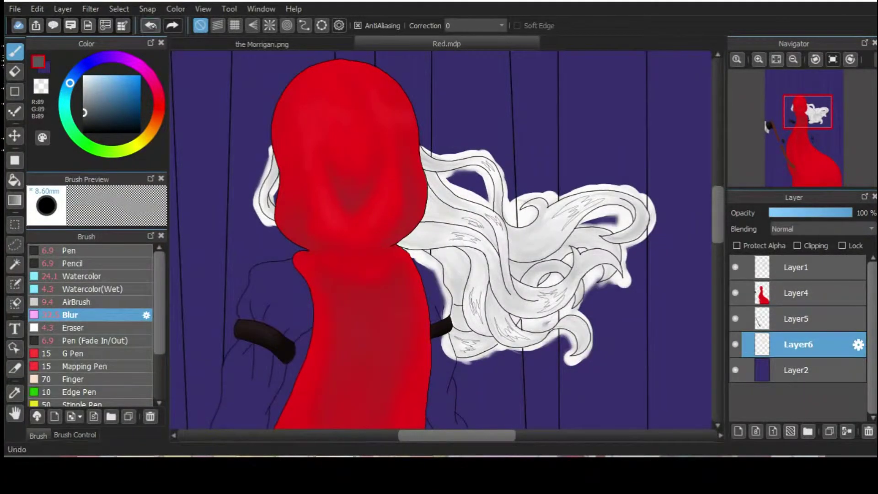
Add white highlights to the hair with the Watercolor brush at size 10.3
left_click(75, 435)
left_click(640, 219, "alt")
left_click(38, 434)
left_click(68, 277)
left_click(75, 435)
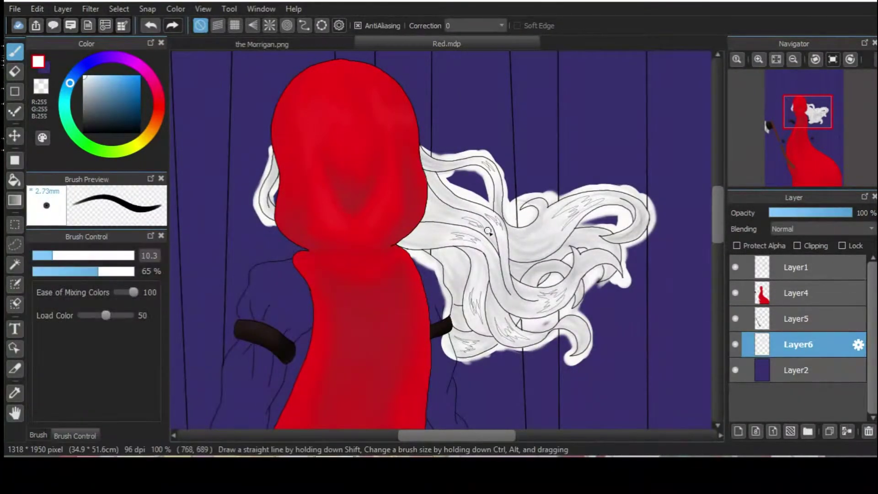
Erase the fine hatching lines inside the hair from the line art on Layer1
key("e")
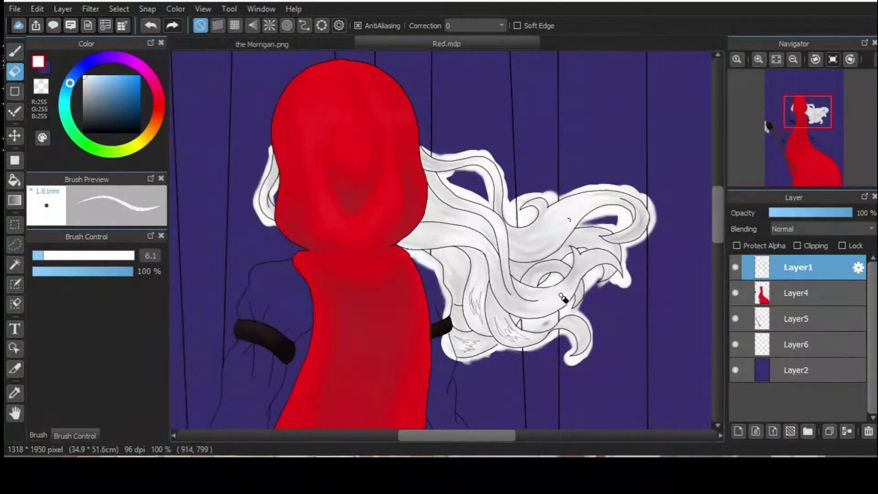
left_click(457, 336, "ctrl")
scroll(231, 132, "up", 3)
Erase the white on Layer6 that spills outside the small lock and the top strand beside the hood
left_click(366, 161, "ctrl")
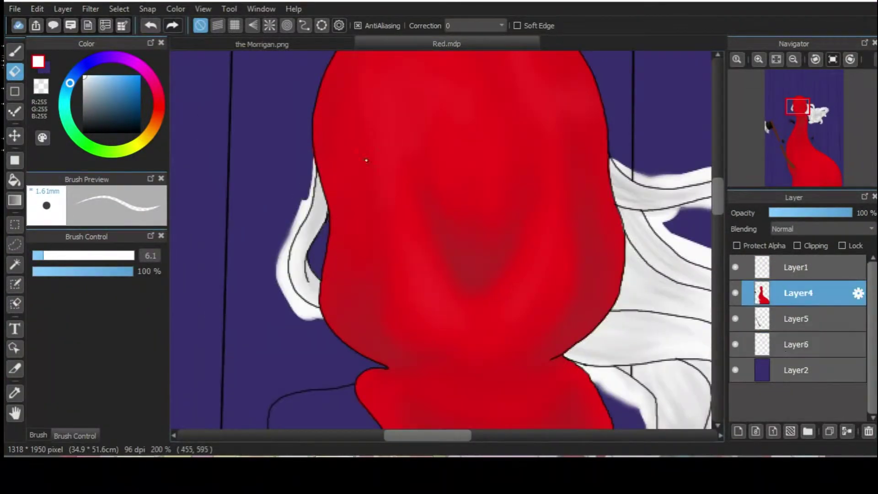
left_click(286, 267, "ctrl")
left_click(638, 220, "ctrl")
left_click_drag(638, 219, 264, 155)
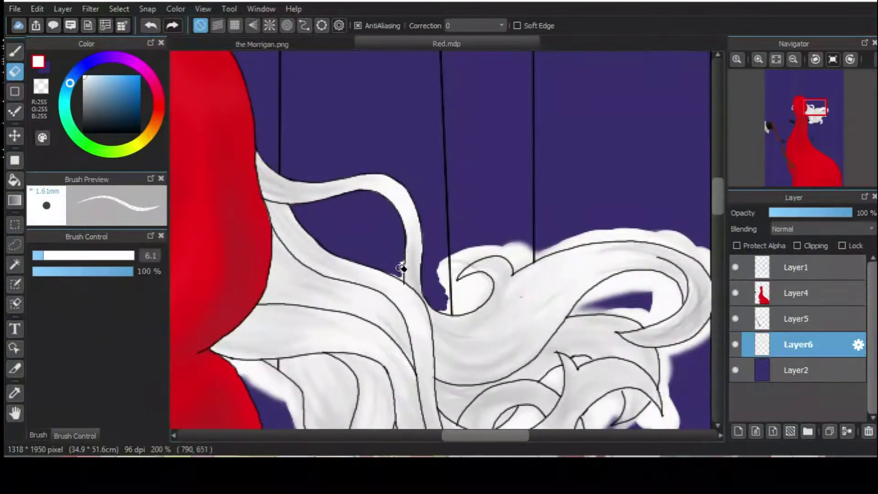
Erase the white between the upper strands, under the hood, around the small curl and inside and below the large loop
left_click_drag(400, 267, 396, 275)
mouse_move(293, 400)
left_mouse_down()
mouse_move(256, 374)
mouse_move(275, 377)
left_mouse_up()
left_click_drag(484, 302, 450, 270)
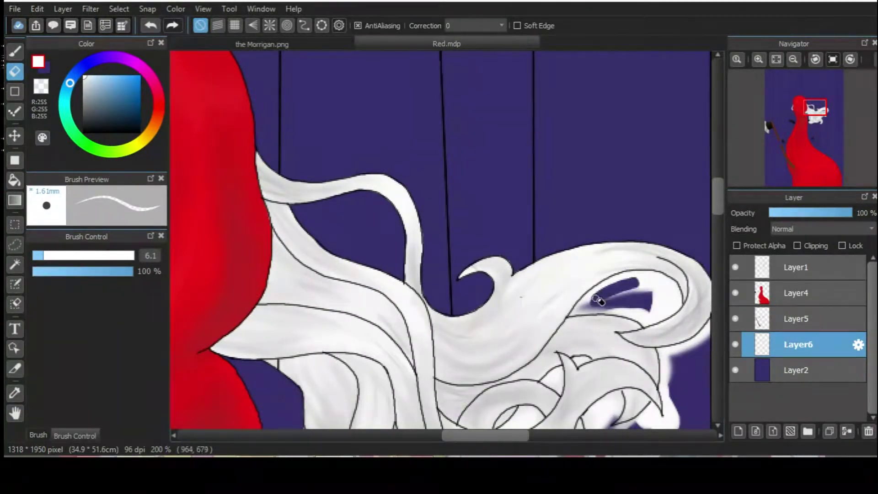
left_click_drag(596, 299, 659, 283)
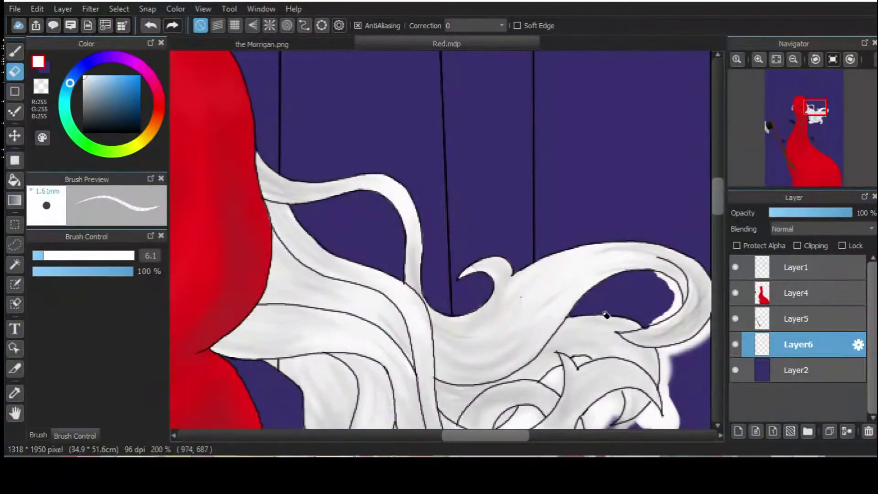
left_click_drag(669, 354, 703, 343)
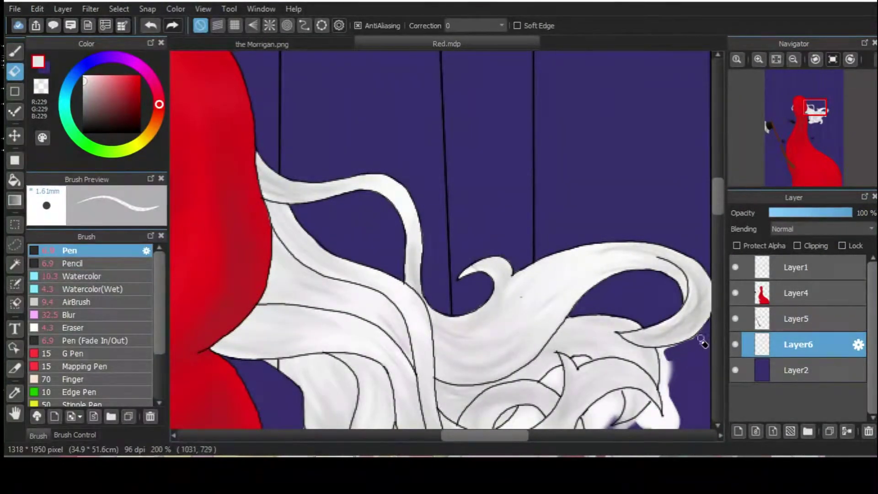
Erase the white that spills around the lower curls, the gaps between them and the hair's bottom edge
scroll(558, 249, "down", 4)
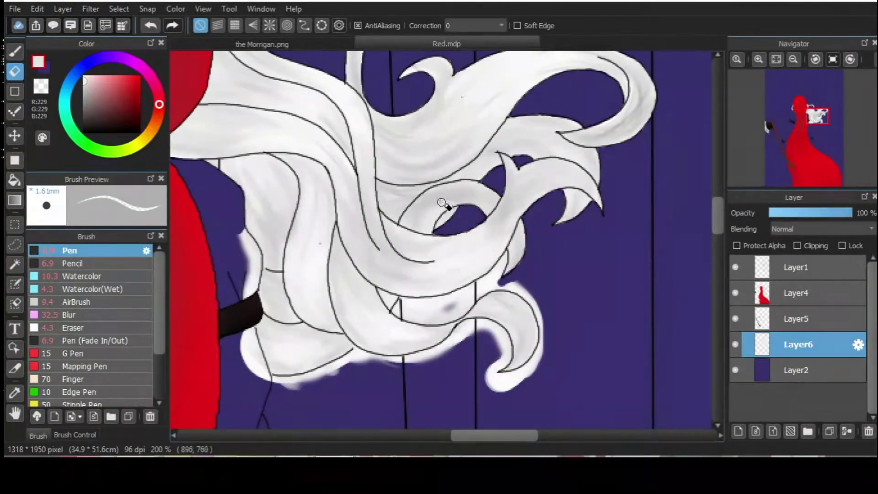
left_click_drag(498, 280, 397, 307)
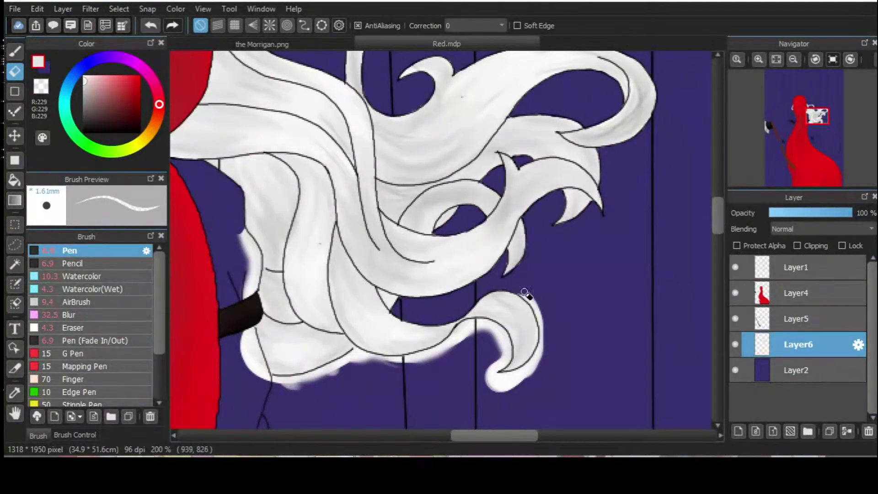
left_click_drag(540, 354, 498, 336)
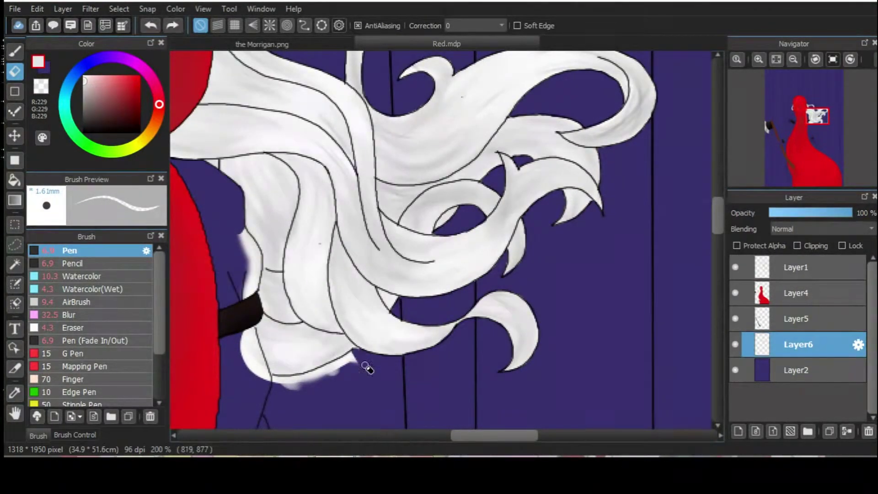
left_click_drag(250, 360, 270, 392)
scroll(330, 368, "down", 5)
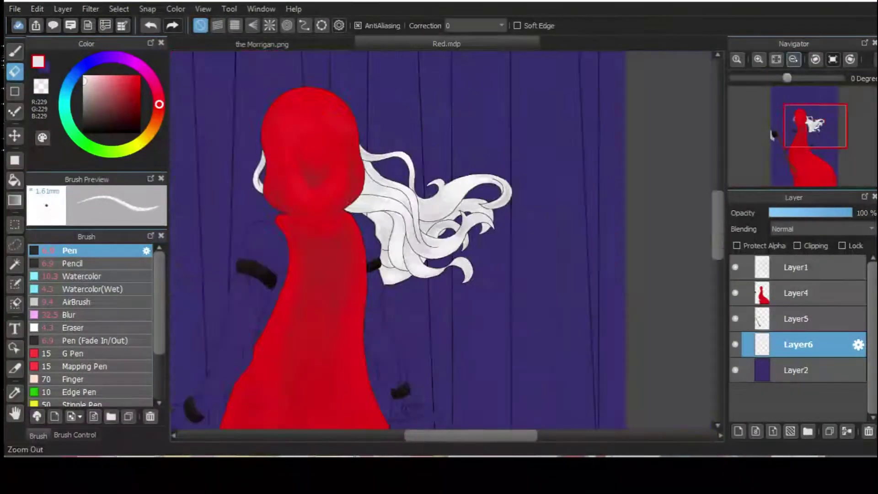
Paint both hands in a light peach skin tone (RGB 255, 207, 170) with the Watercolor brush on Layer6
scroll(343, 251, "up", 4)
left_click(83, 276)
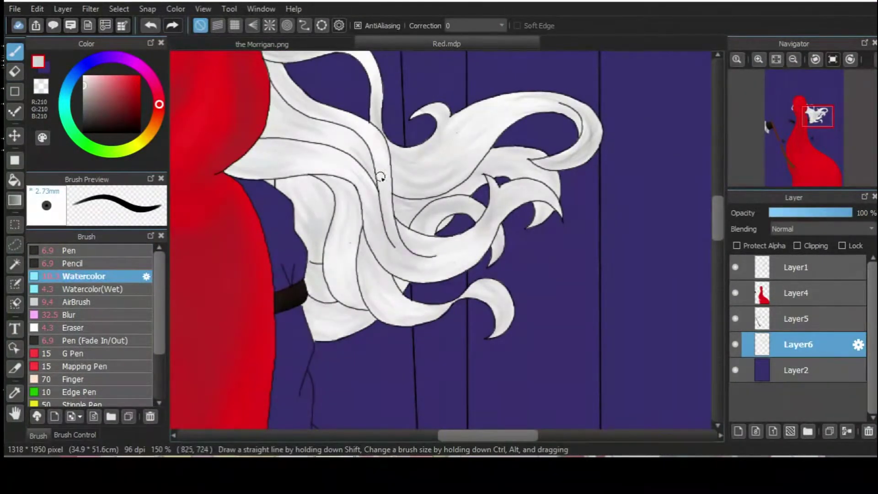
scroll(375, 188, "up", 2)
left_click_drag(798, 116, 796, 147)
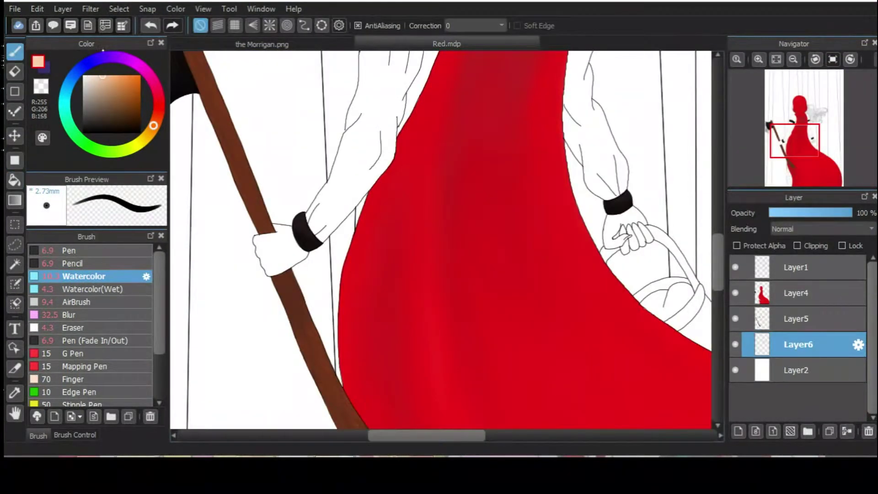
left_click_drag(295, 260, 285, 232)
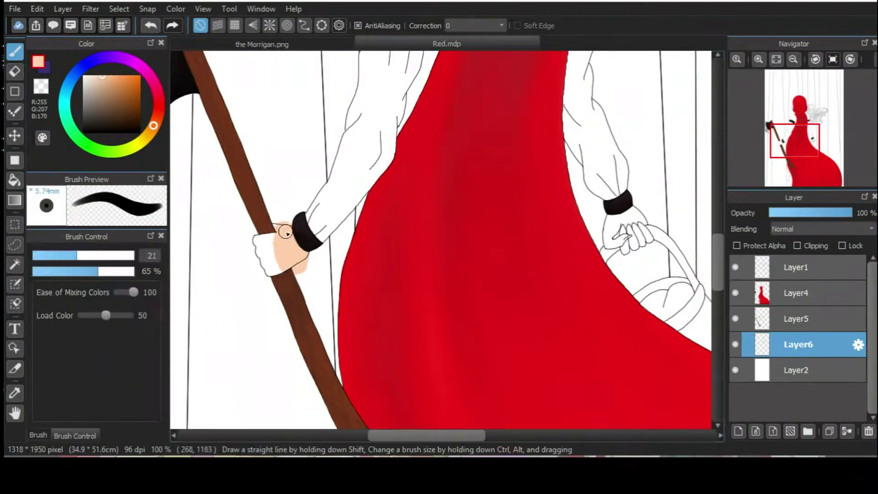
left_click_drag(603, 224, 623, 235)
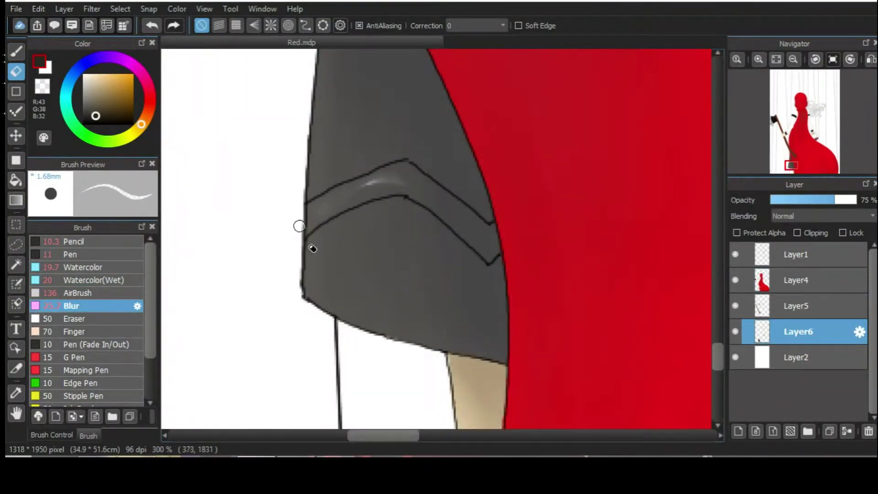
Paint the chevron band near the black skirt's hem dark red on Layer5 and erase the red outside its outlines
mouse_move(437, 204)
left_mouse_down()
mouse_move(487, 238)
mouse_move(393, 186)
mouse_move(395, 178)
left_mouse_up()
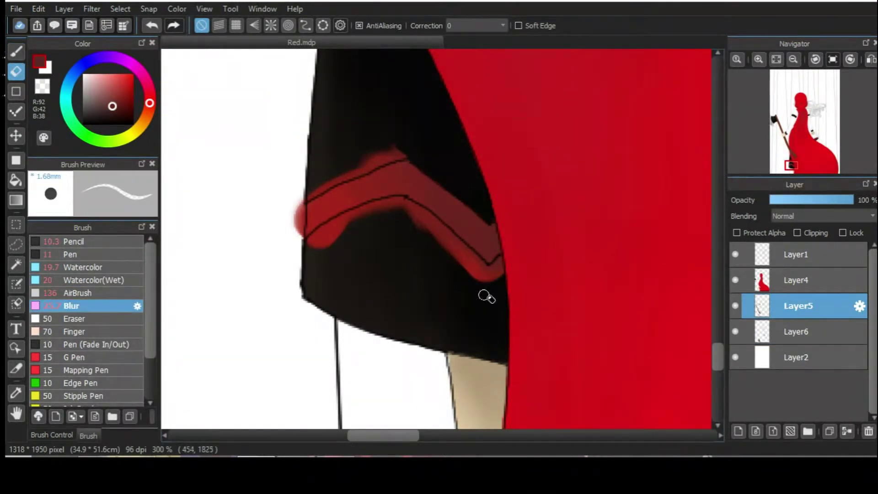
left_click_drag(486, 297, 478, 274)
left_click(151, 25)
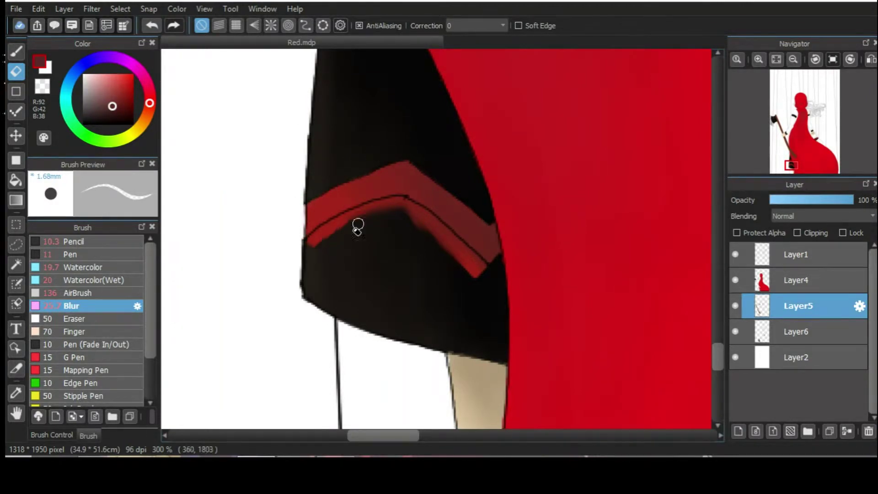
left_click(173, 25)
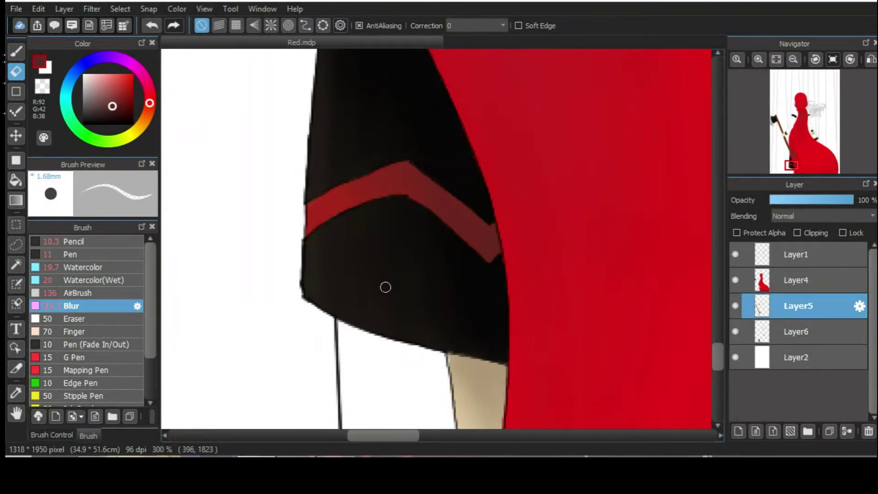
Paint the base of both puffed sleeves light grey on the new Layer7 beneath Layer6
left_click(795, 280)
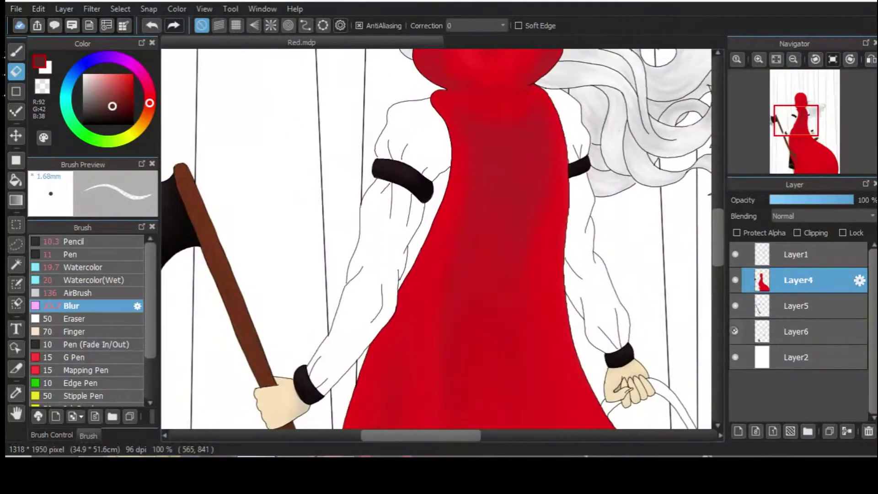
left_click(85, 267)
mouse_move(411, 114)
left_mouse_down()
mouse_move(402, 256)
mouse_move(382, 241)
mouse_move(562, 137)
mouse_move(575, 284)
left_mouse_up()
left_click(85, 280)
mouse_move(412, 114)
left_mouse_down()
mouse_move(426, 240)
mouse_move(383, 208)
mouse_move(320, 384)
left_mouse_up()
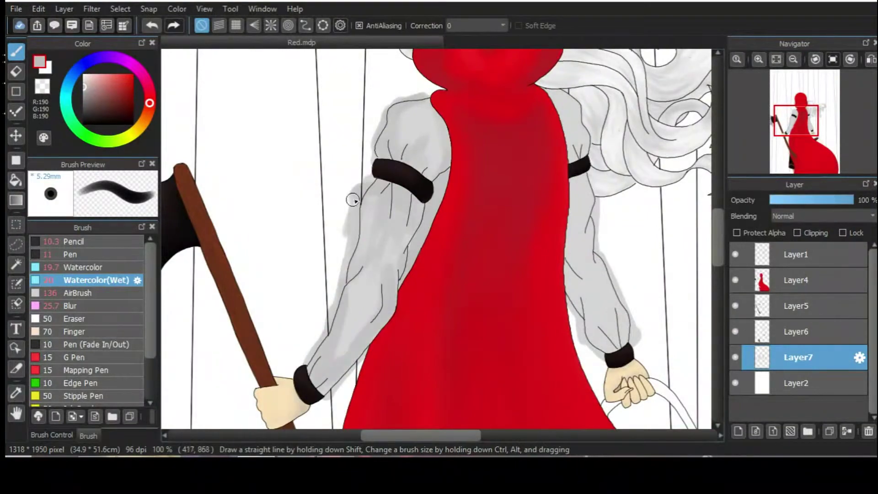
mouse_move(562, 96)
left_mouse_down()
mouse_move(574, 234)
mouse_move(615, 352)
left_mouse_up()
Shade the folds and edges of both sleeves with mid grey (RGB 151, 151, 151) using the Watercolor(Wet) brush
left_click_drag(384, 103, 393, 158)
left_click_drag(437, 122, 430, 235)
left_click_drag(423, 201, 414, 261)
left_click_drag(384, 171, 362, 221)
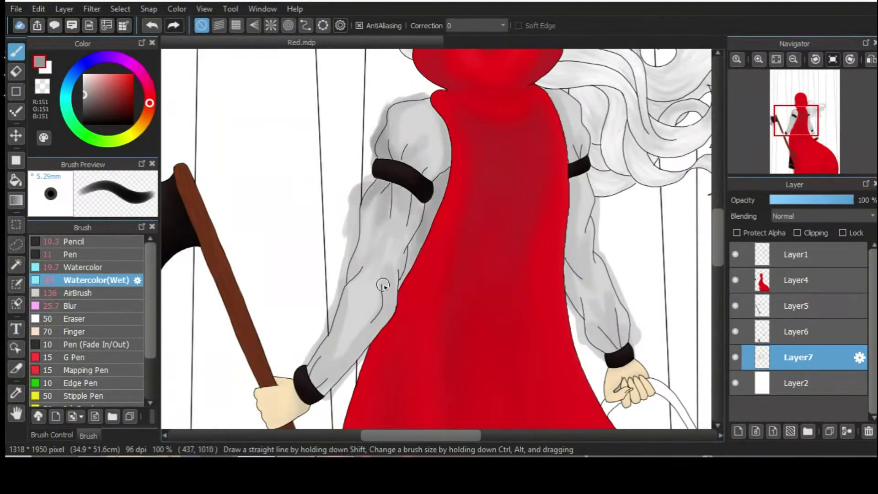
left_click_drag(394, 275, 315, 391)
left_click_drag(362, 245, 350, 288)
left_click_drag(402, 251, 380, 325)
left_click_drag(567, 201, 590, 293)
left_click_drag(585, 306, 627, 363)
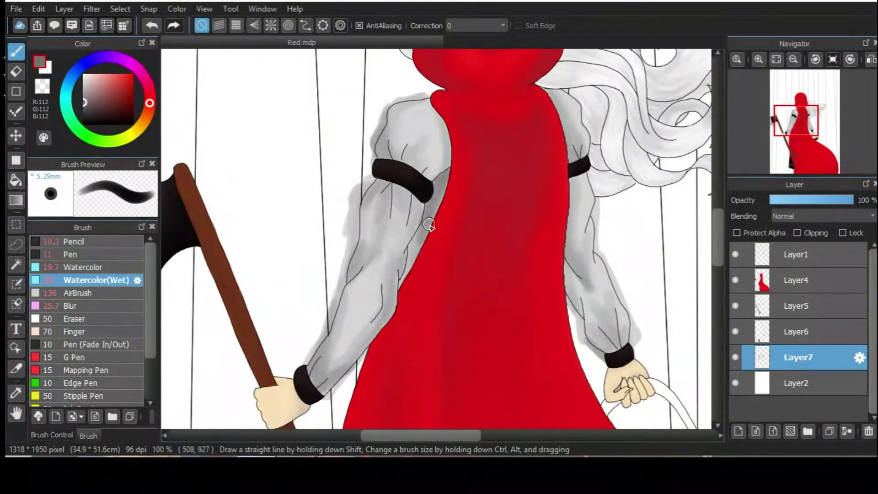
Deepen the elbow and wrist folds of the sleeves with dark grey (RGB 112, 112, 112) and soften the shading with the Blur brush
left_click_drag(386, 229, 359, 178)
left_click_drag(366, 345, 328, 391)
left_click_drag(597, 314, 622, 350)
left_click(70, 305)
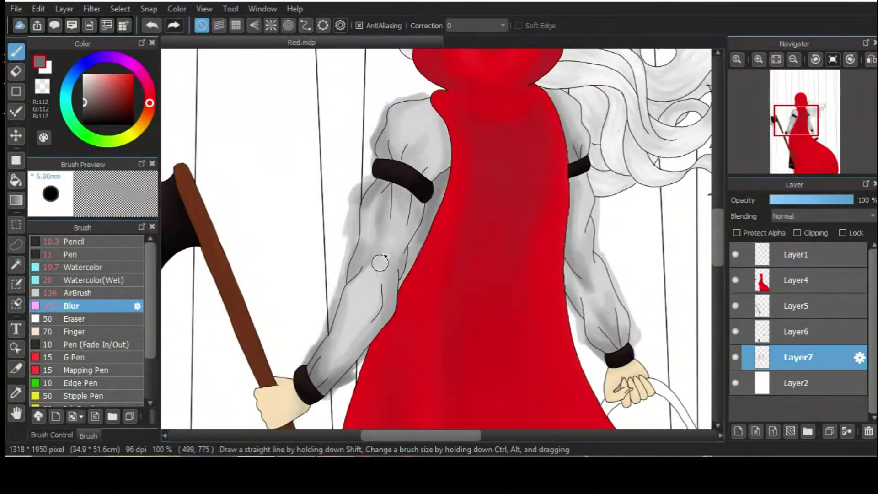
Erase the grey on Layer7 that spills outside the axe arm's sleeve, from shoulder to wrist
key("e")
scroll(434, 140, "up", 4)
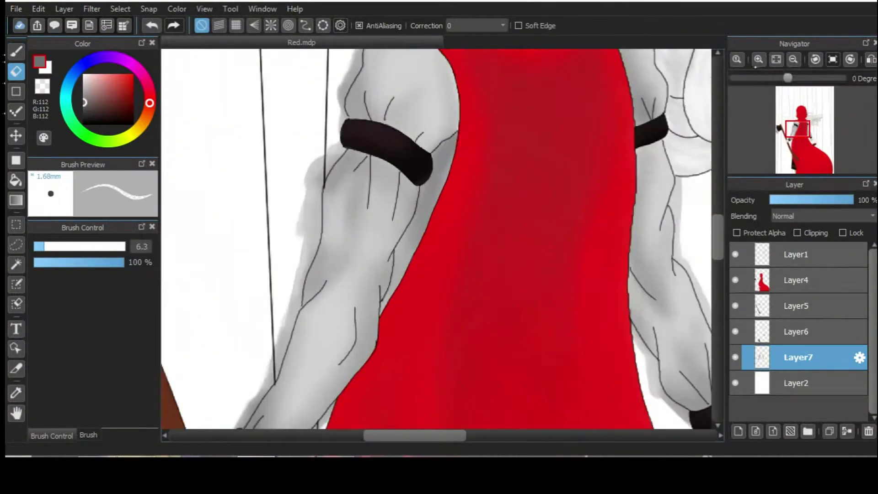
mouse_move(311, 217)
left_mouse_down()
mouse_move(277, 377)
mouse_move(281, 423)
left_mouse_up()
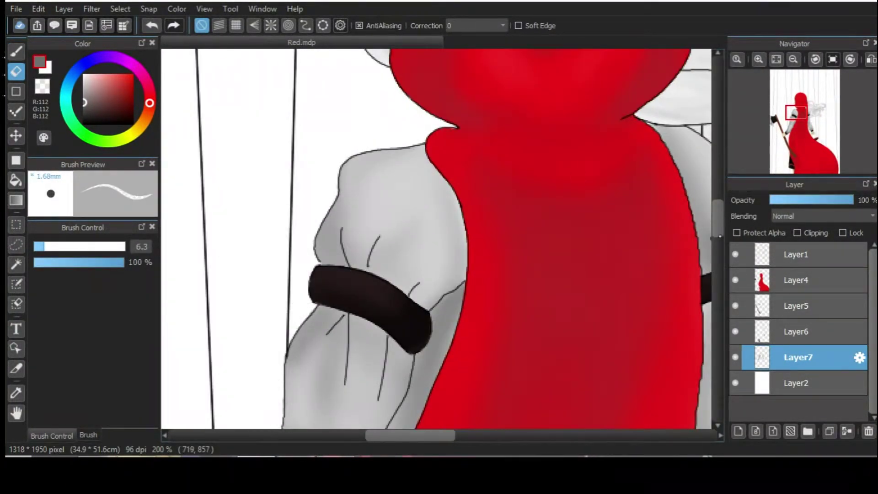
scroll(281, 320, "down", 4)
left_click_drag(270, 117, 252, 198)
left_click_drag(280, 393, 272, 425)
scroll(672, 265, "down", 4)
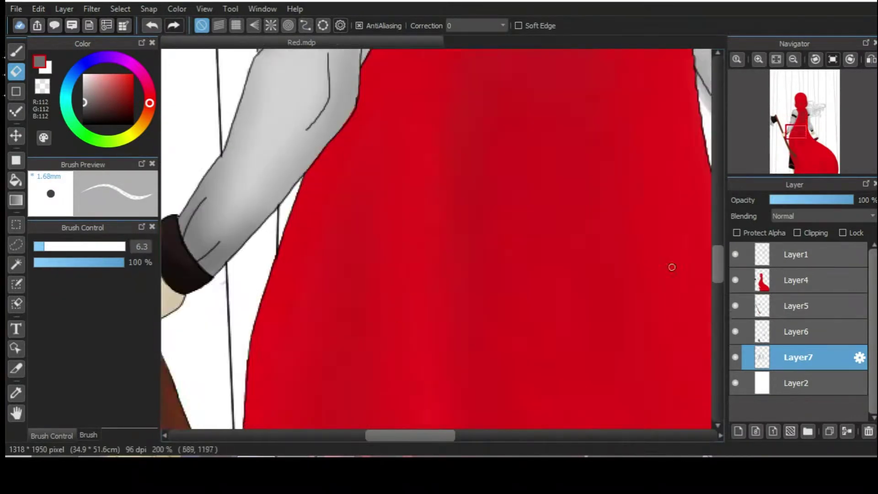
Erase the grey on Layer7 that spills outside the basket arm's sleeve
left_click_drag(672, 265, 304, 68)
left_click_drag(392, 128, 439, 199)
left_click_drag(507, 132, 499, 174)
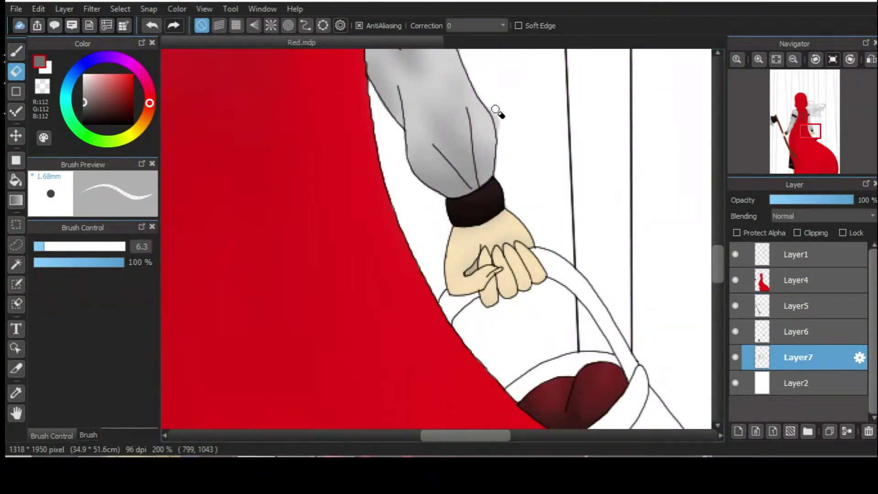
scroll(424, 262, "up", 4)
Paint the basket, its rim and its handle brown (RGB 95, 38, 23) with the Watercolor brush on Layer7
scroll(419, 308, "down", 5)
left_click(124, 106)
left_click(88, 435)
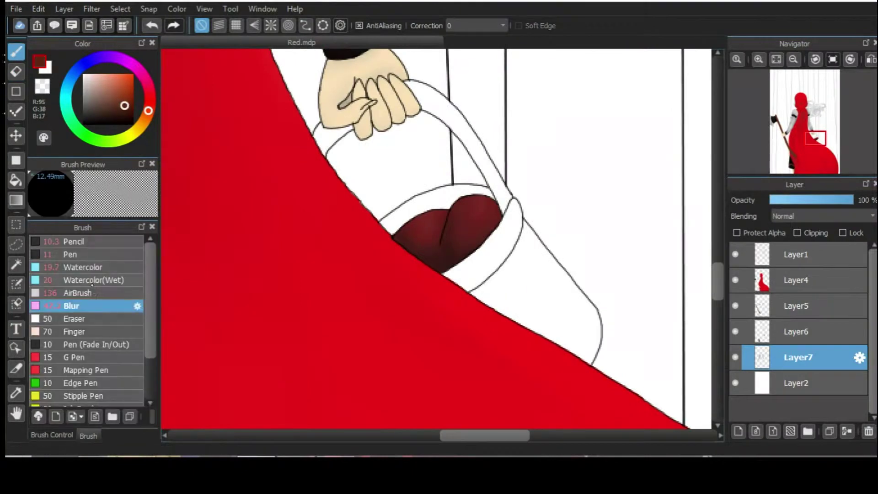
left_click(85, 267)
left_click(795, 280)
mouse_move(412, 114)
left_mouse_down()
mouse_move(582, 341)
mouse_move(530, 247)
left_mouse_up()
left_click(795, 332)
left_click(795, 357)
left_click(16, 52)
Shade the basket's lower side and handle with dark brown (RGB 43, 24, 17) using Watercolor(Wet) and blend it with Blur
left_click(113, 116)
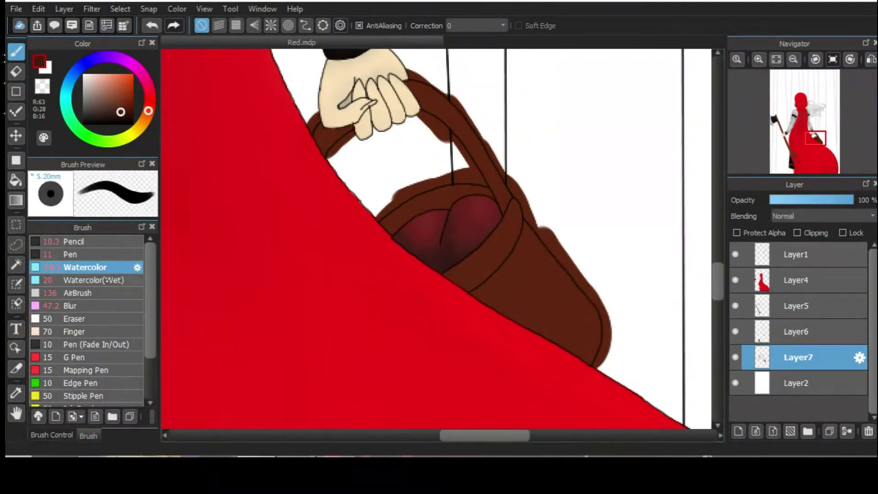
left_click(96, 280)
mouse_move(613, 352)
left_mouse_down()
mouse_move(474, 306)
mouse_move(508, 305)
left_mouse_up()
left_click(102, 305)
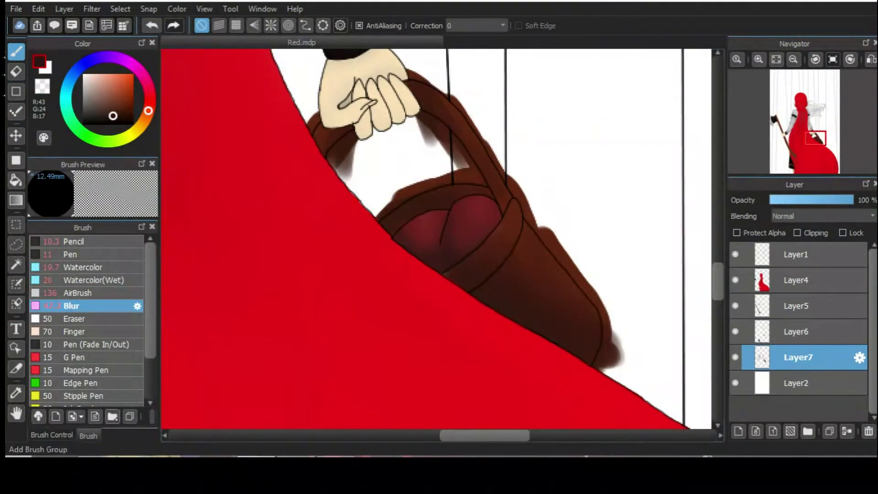
Hatch a woven texture over the basket and its rim with the Pen in very dark brown (RGB 36, 20, 15)
left_click(51, 434)
left_click(88, 435)
left_click(96, 280)
left_click(425, 329, "alt")
left_click(795, 280)
key("e")
left_click(796, 357)
key("b")
left_click(441, 274, "alt")
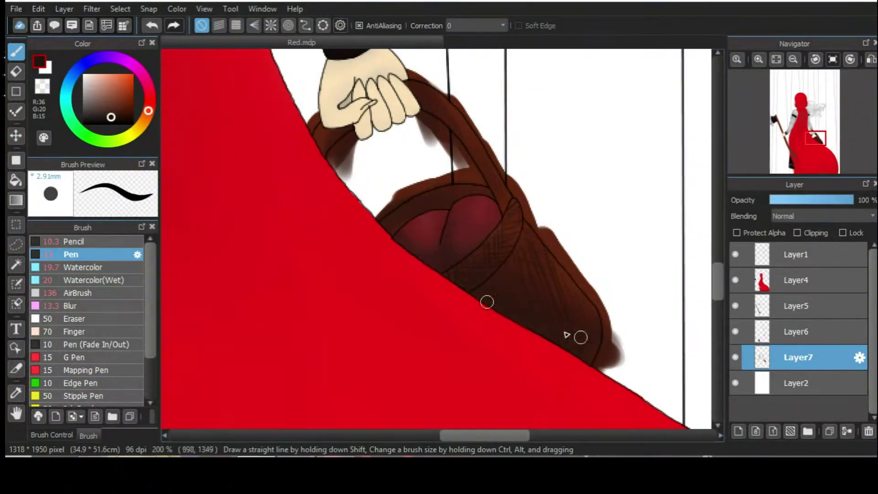
Erase the brown on Layer7 that spills outside the basket's body and rim and around both sides of the handle
key("e")
left_click_drag(531, 215, 629, 340)
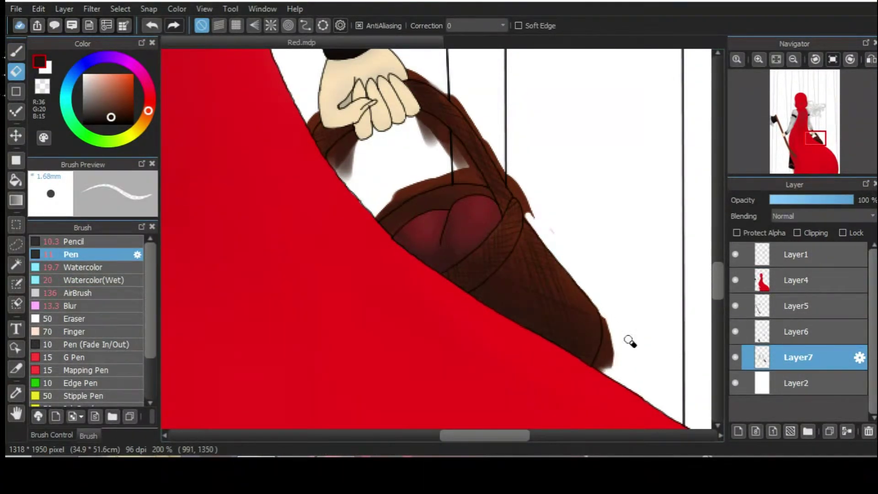
left_click_drag(503, 160, 409, 79)
left_click_drag(313, 145, 350, 178)
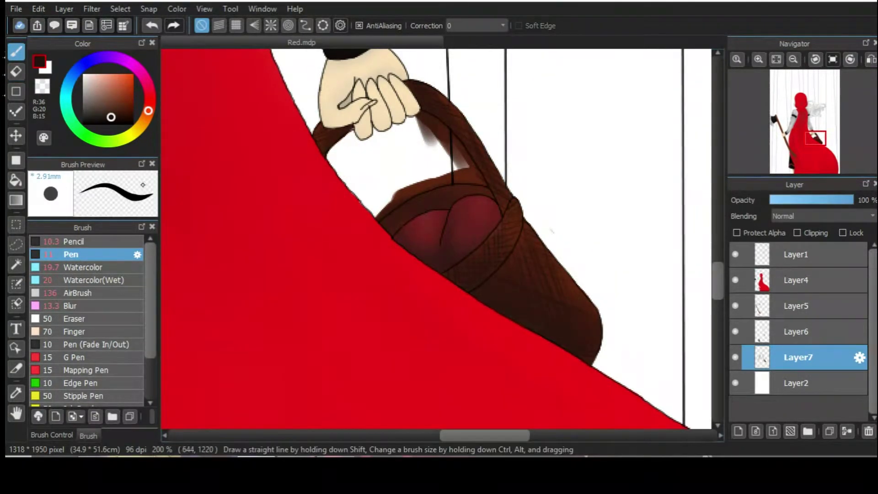
left_click_drag(425, 151, 457, 114)
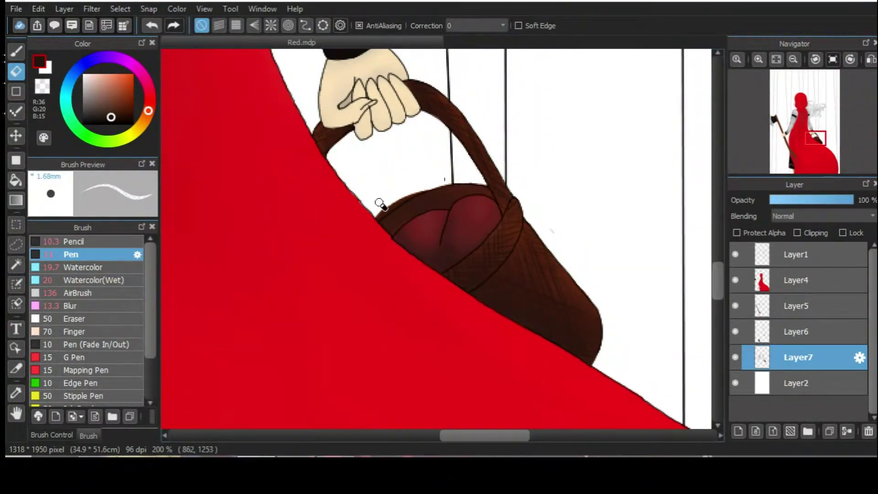
Add Layer8 above Layer2 and paint three brown tree trunks (RGB 102, 70, 58) behind the figure with a size 119 Watercolor brush
scroll(380, 203, "down", 6)
left_click(738, 430)
key("b")
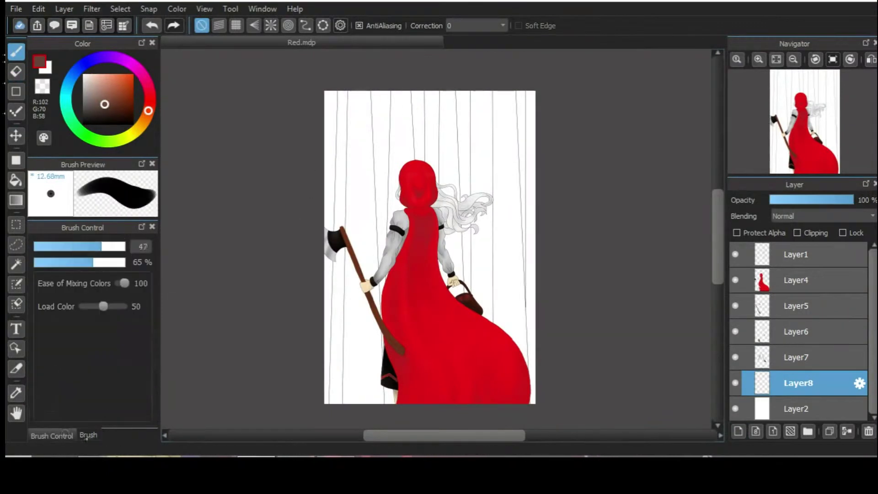
left_click(88, 434)
left_click_drag(361, 91, 361, 243)
left_click(52, 435)
left_click_drag(100, 246, 122, 246)
left_click_drag(366, 219, 363, 385)
left_click_drag(508, 91, 508, 403)
left_click_drag(451, 92, 454, 168)
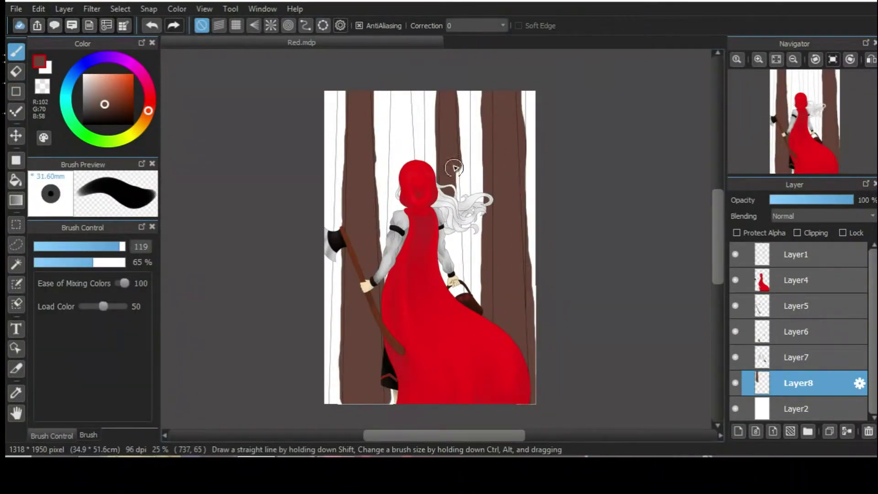
left_click_drag(457, 233, 457, 297)
Shade the three trunks with darker brown (RGB 46, 36, 33) and blend the patches with the Blur and Watercolor(Wet) brushes
left_click_drag(363, 172, 365, 304)
left_click_drag(508, 219, 517, 361)
left_click(89, 435)
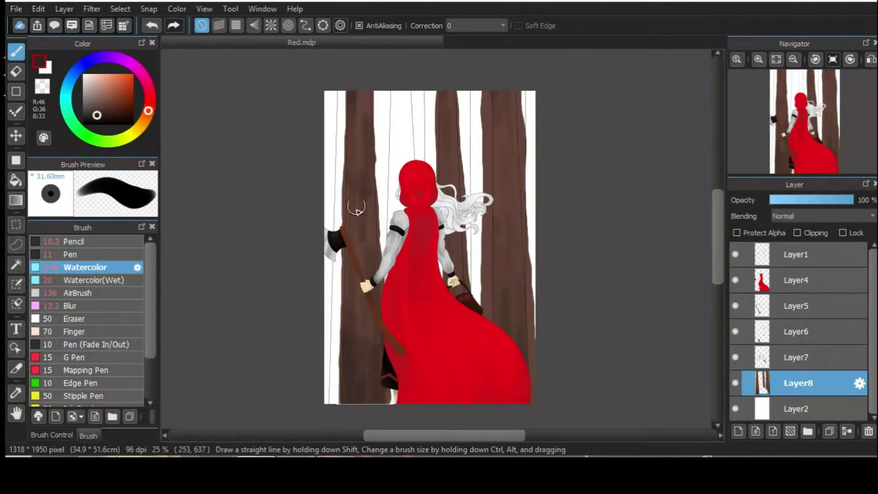
left_click(68, 305)
left_click_drag(343, 147, 338, 202)
left_click(89, 435)
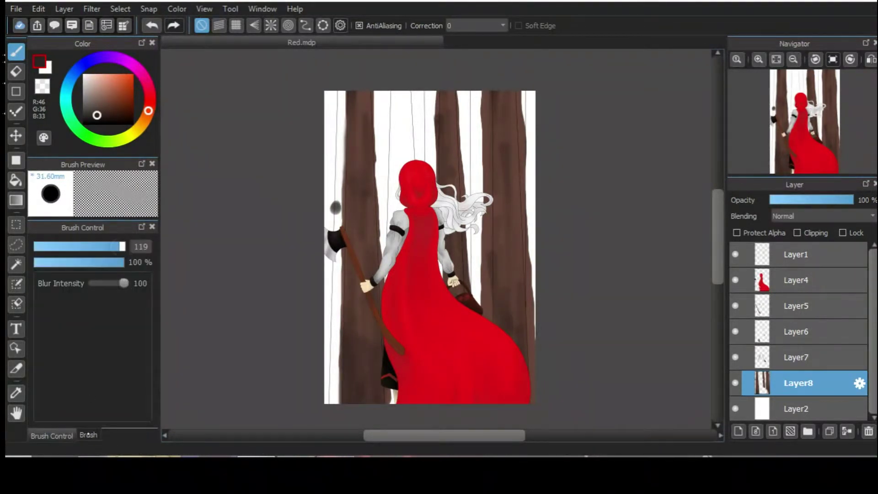
left_click(88, 435)
left_click(96, 280)
left_click(51, 435)
left_click(89, 435)
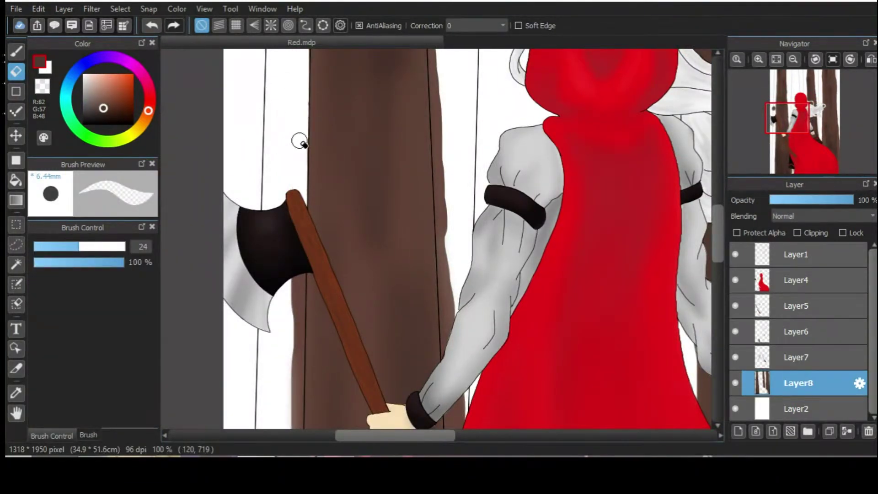
Erase the brown on Layer8 that spills past both edges of the left trunk, along its full height
left_click_drag(299, 141, 296, 428)
left_click_drag(440, 49, 457, 359)
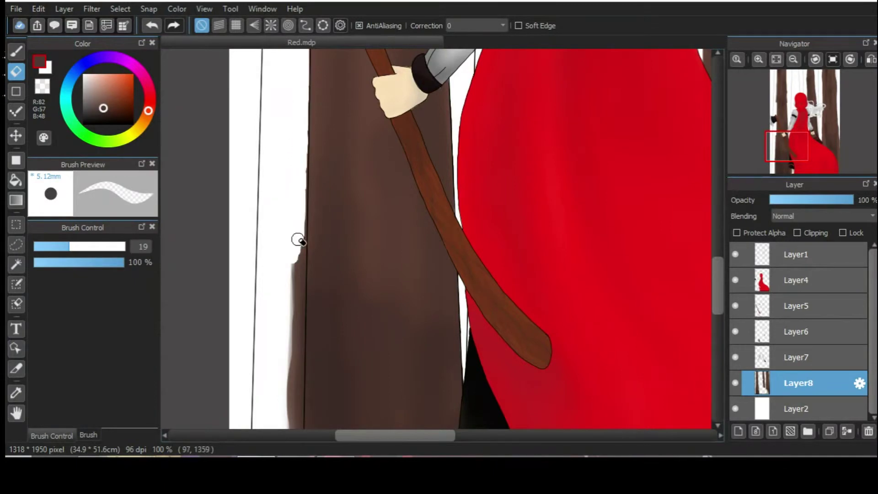
scroll(594, 292, "down", 5)
left_click_drag(299, 329, 296, 209)
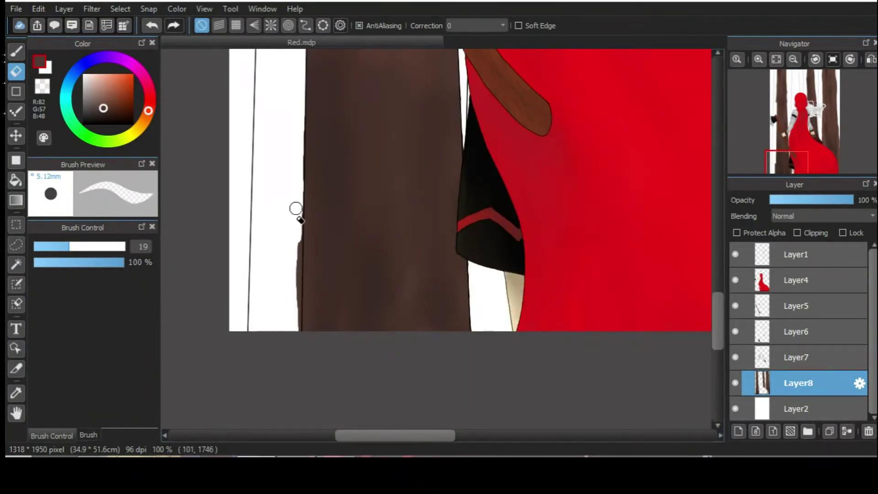
scroll(653, 233, "up", 12)
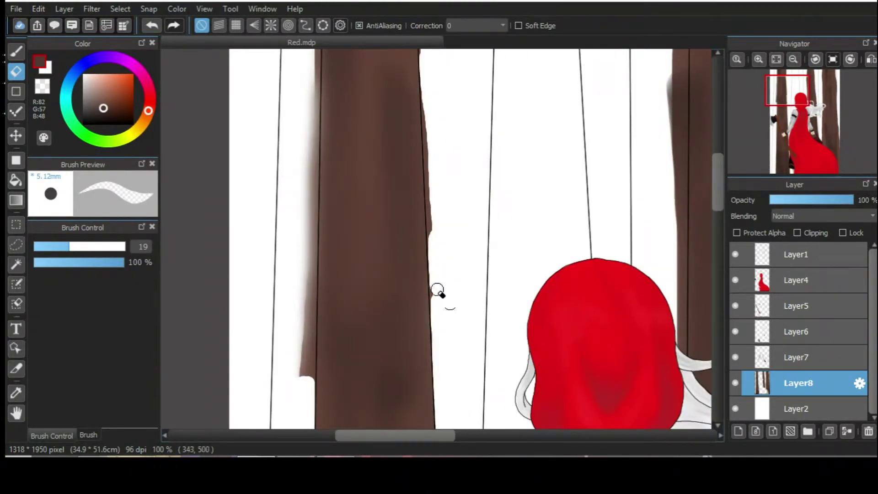
mouse_move(306, 64)
left_mouse_down()
mouse_move(306, 249)
mouse_move(307, 137)
left_mouse_up()
scroll(307, 183, "up", 3)
left_click_drag(311, 101, 312, 219)
Erase the brown on Layer8 that spills past both edges of the middle and right trunks, from the canvas top down to the hair
scroll(312, 219, "right", 8)
left_click_drag(368, 85, 379, 359)
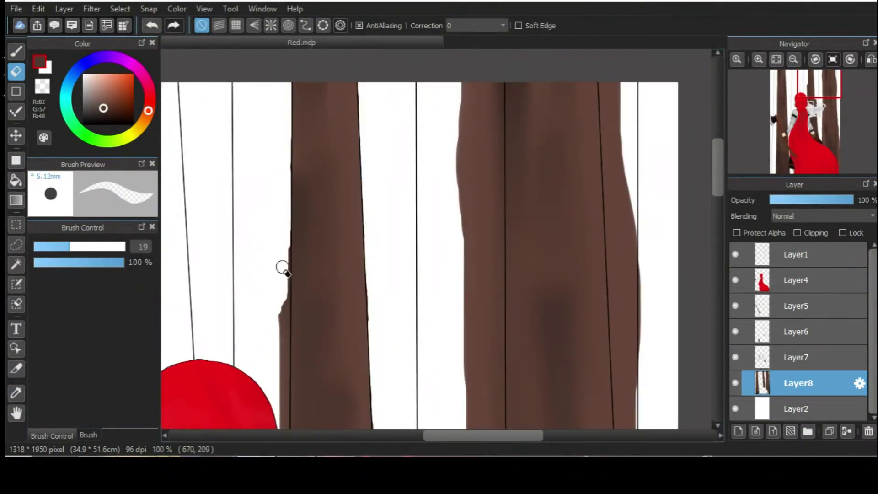
mouse_move(473, 105)
left_mouse_down()
mouse_move(462, 202)
mouse_move(476, 428)
left_mouse_up()
mouse_move(603, 84)
left_mouse_down()
mouse_move(638, 191)
mouse_move(638, 182)
left_mouse_up()
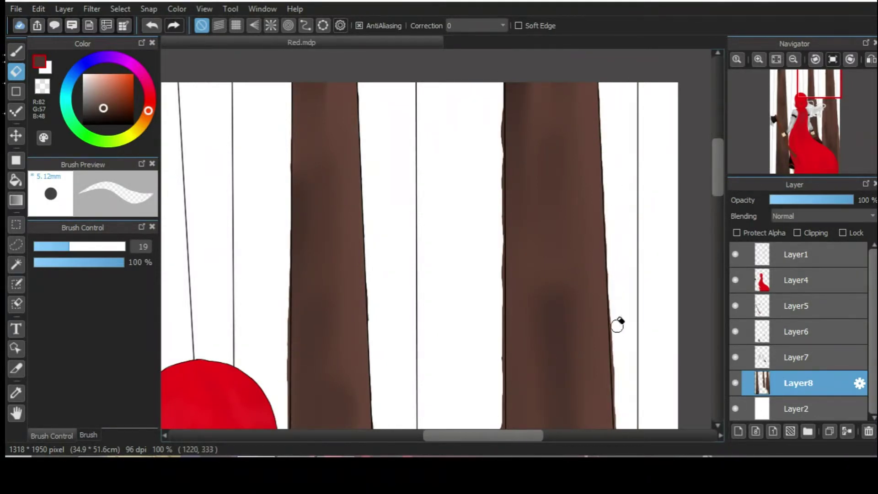
scroll(499, 346, "down", 7)
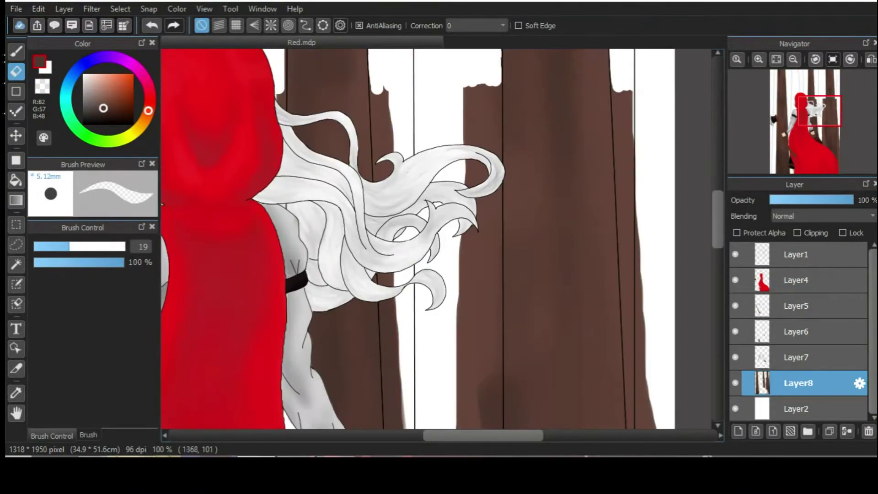
scroll(278, 146, "up", 4)
left_click_drag(469, 359, 494, 432)
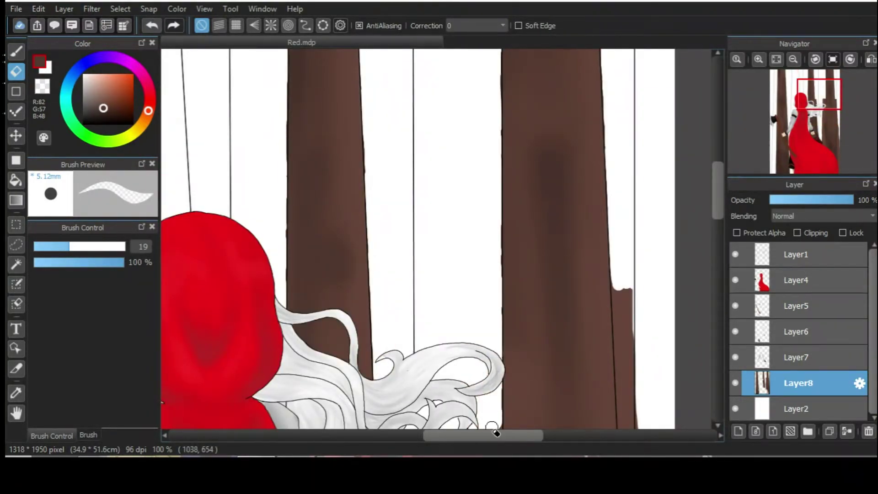
left_click_drag(622, 364, 624, 427)
Erase the remaining brown spill on Layer8 beside the sleeve, the basket and both sides of the right trunk, down to its base
scroll(398, 235, "down", 5)
left_click_drag(386, 137, 397, 285)
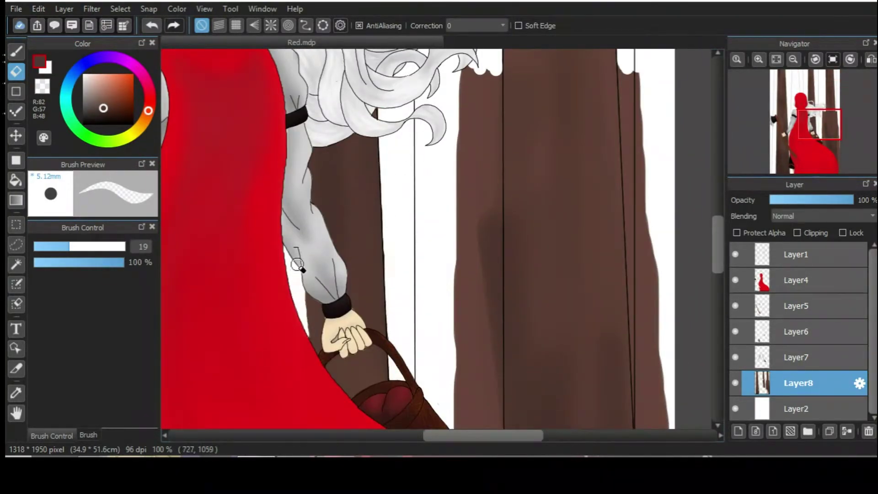
left_click_drag(297, 265, 375, 241)
left_click(375, 241, "ctrl")
left_click(551, 64, "ctrl")
mouse_move(551, 64)
left_mouse_down()
mouse_move(558, 118)
mouse_move(537, 326)
mouse_move(583, 188)
left_mouse_up()
scroll(589, 126, "right", 5)
mouse_move(589, 126)
left_mouse_down()
mouse_move(586, 338)
mouse_move(574, 204)
mouse_move(584, 350)
left_mouse_up()
scroll(584, 397, "down", 5)
left_click_drag(590, 122, 594, 377)
Paint brown branches (RGB 82, 57, 48) off the trunks on Layer8 and dark trunks (RGB 50, 36, 32) on a new Layer9 behind them
key("ctrl+minus")
key("b")
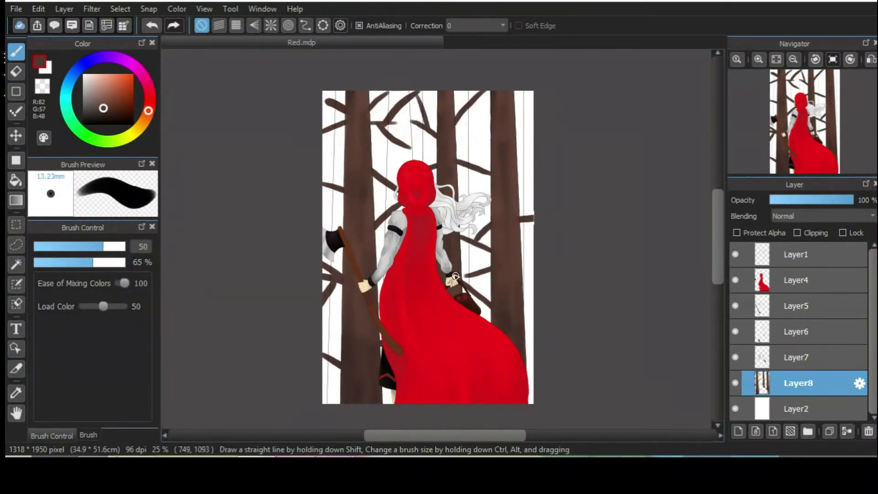
left_click(738, 431)
left_click_drag(329, 231, 331, 85)
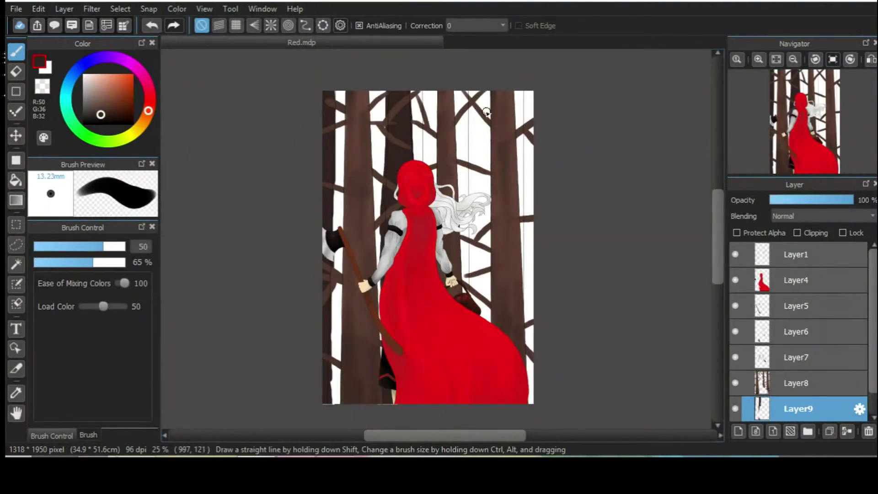
left_click(88, 435)
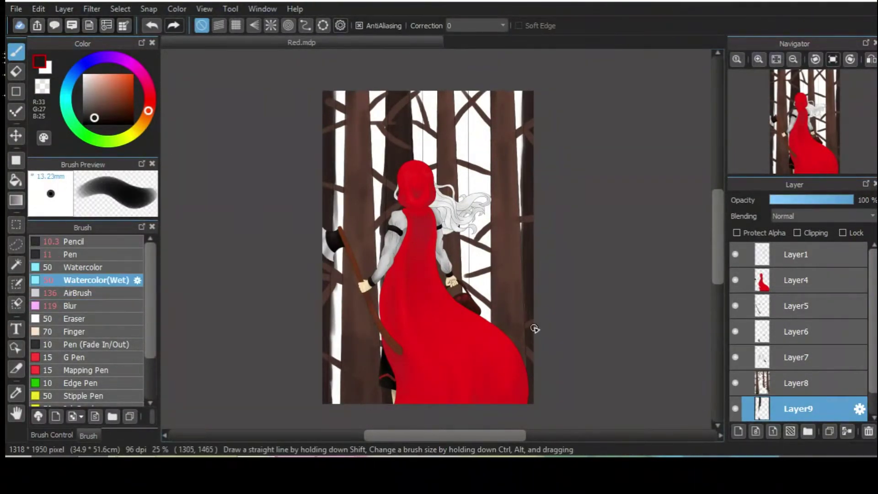
Erase the dark brown on Layer9 that spills past the edges of the far-left trunk and the trunk behind the hood
key("e")
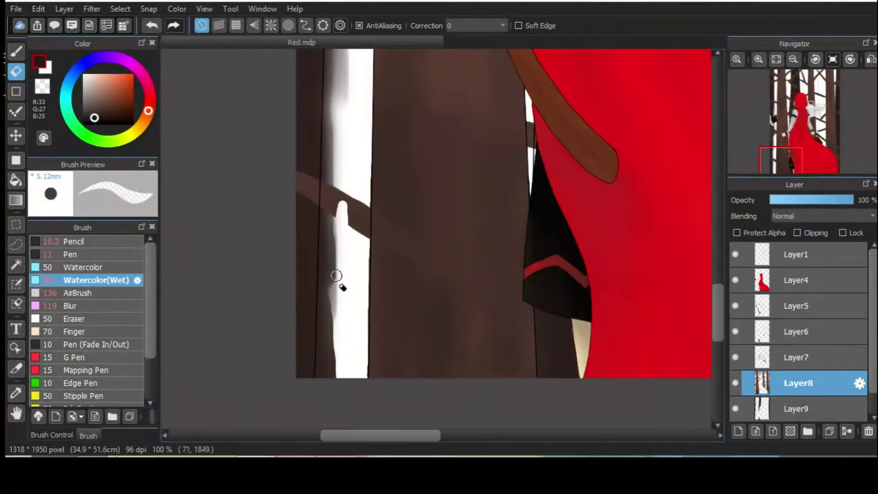
left_click_drag(330, 114, 333, 71)
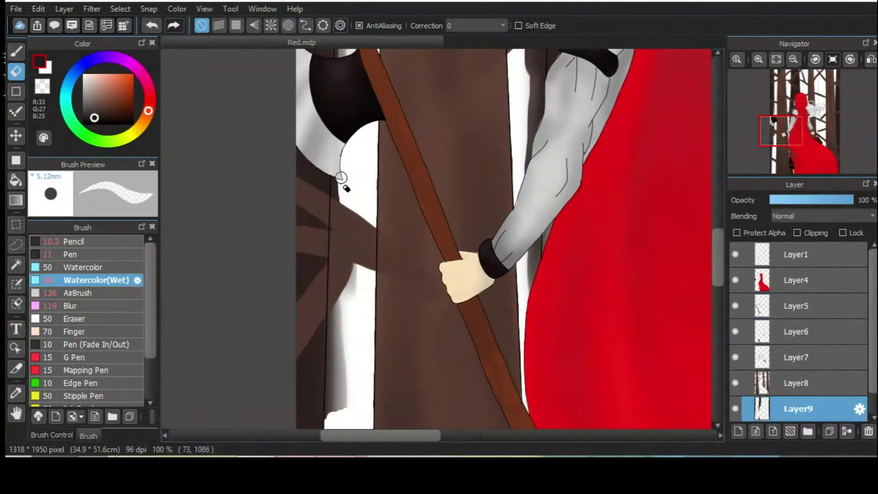
left_click_drag(339, 180, 355, 332)
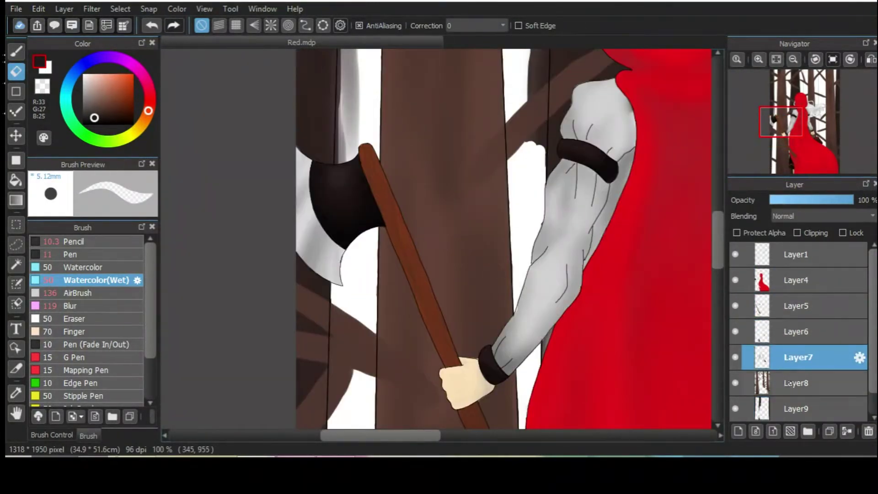
left_click_drag(342, 68, 346, 152)
left_click_drag(518, 139, 539, 92)
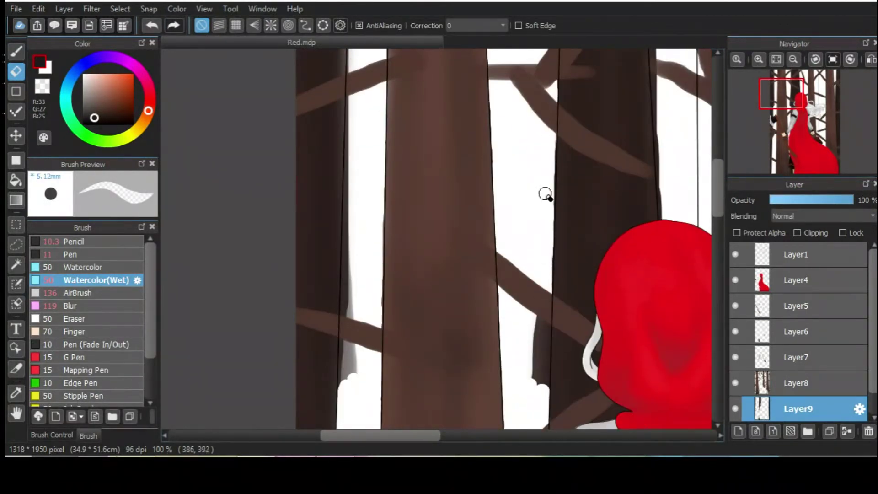
mouse_move(347, 92)
left_mouse_down()
mouse_move(355, 232)
mouse_move(347, 291)
left_mouse_up()
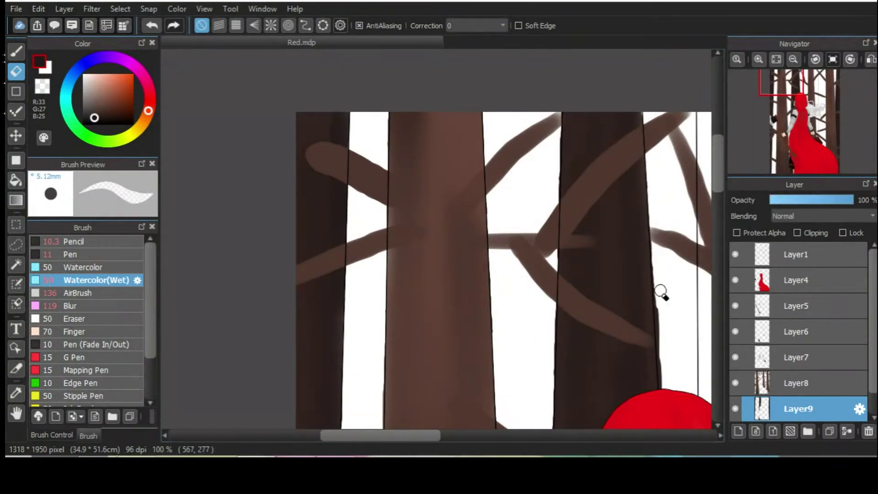
Erase the dark brown on Layer9 that spills past the inner edge of the dark trunk along the canvas's right side
mouse_move(503, 219)
left_mouse_down()
mouse_move(504, 133)
mouse_move(507, 290)
left_mouse_up()
left_click_drag(507, 290, 506, 411)
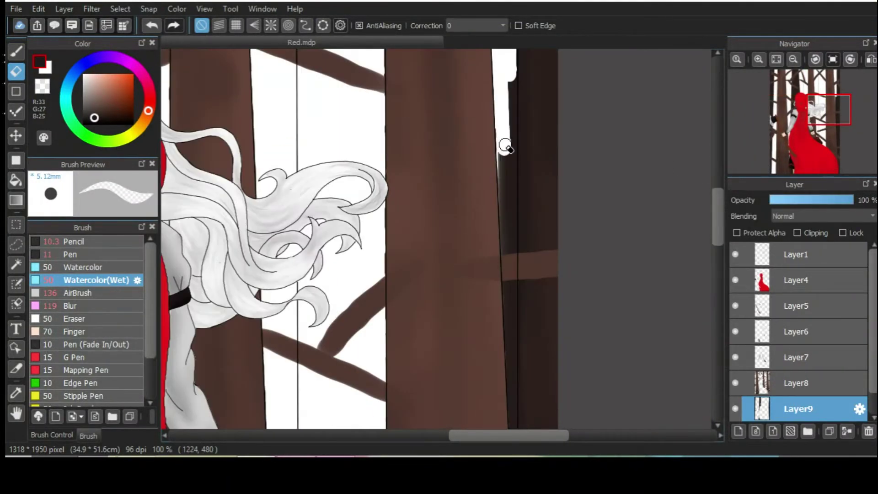
mouse_move(504, 147)
left_mouse_down()
mouse_move(511, 150)
mouse_move(510, 323)
left_mouse_up()
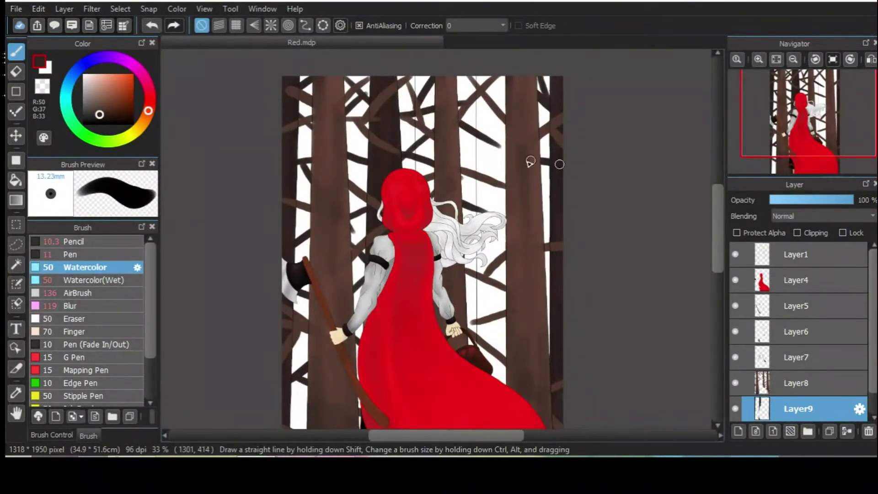
Paint darker branches (RGB 50, 37, 33) on Layer9 and dark grey trunks (RGB 33, 31, 30) on a new Layer10 beneath it
key("ctrl+shift+n")
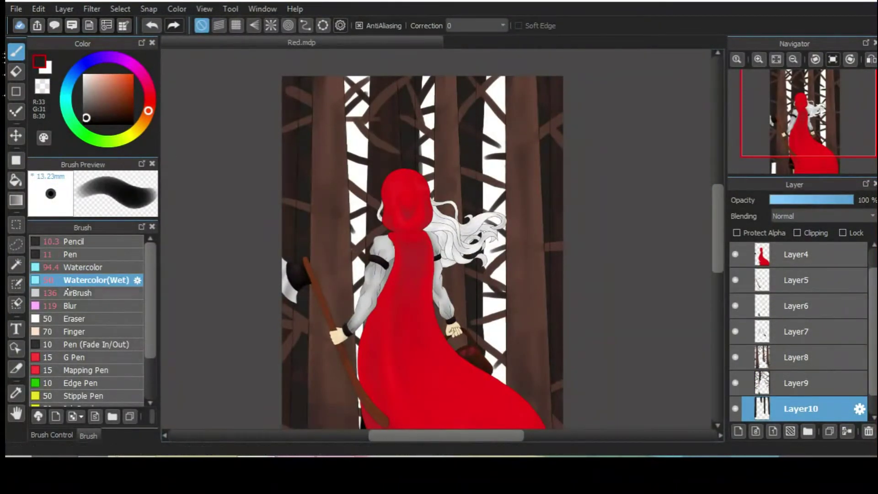
left_click(70, 306)
left_click(83, 267)
left_click(51, 435)
Erase the dark grey on Layer10 that spills past the trunk edges behind the hair and basket with a size 20 eraser
key("e")
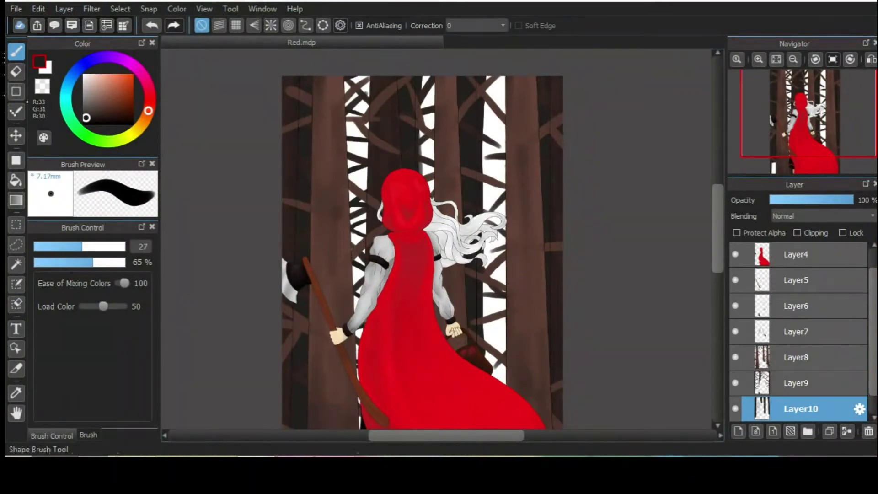
scroll(353, 225, "up", 3)
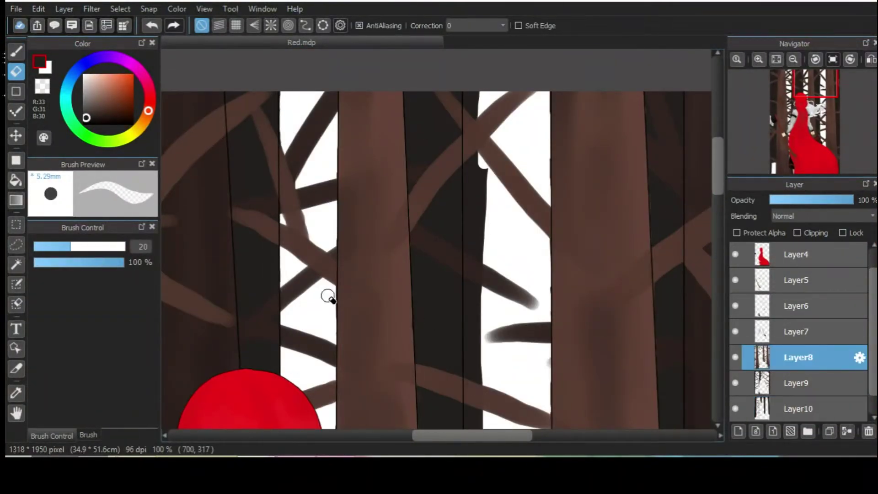
mouse_move(474, 85)
left_mouse_down()
mouse_move(487, 272)
mouse_move(475, 322)
left_mouse_up()
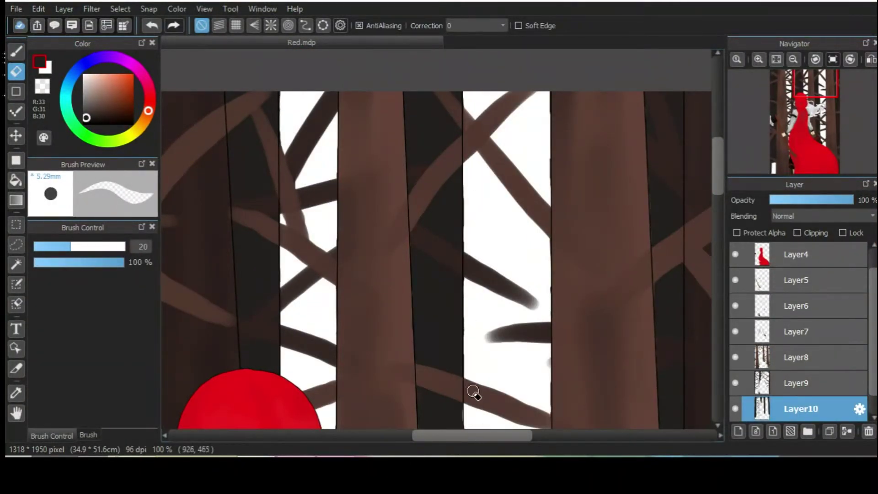
scroll(673, 231, "down", 5)
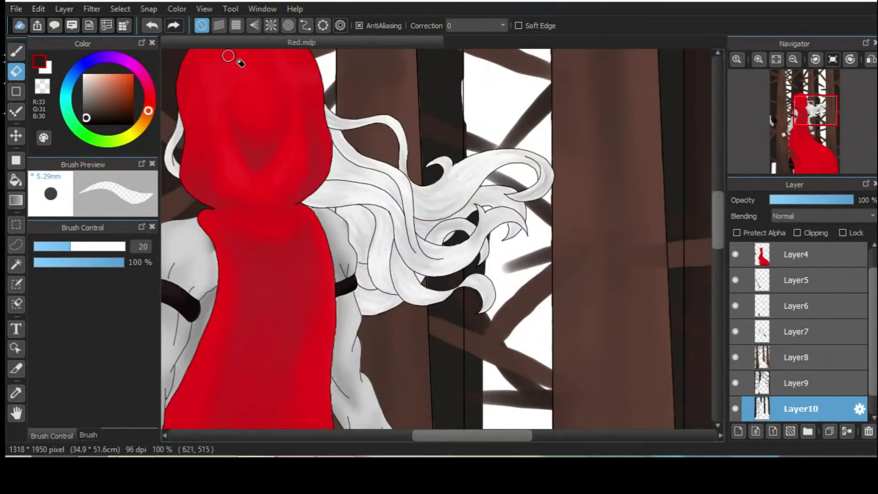
scroll(471, 374, "down", 4)
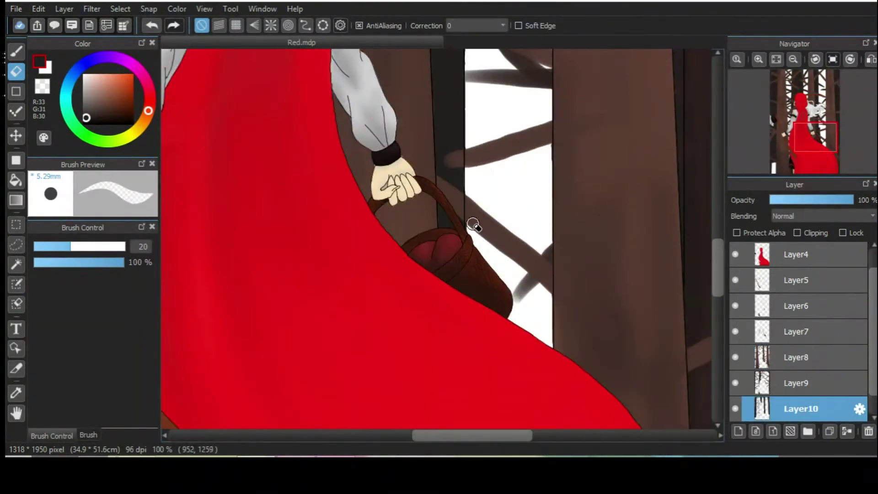
Paint dark grey branches on Layer10 and fill the remaining white gaps with near-black (RGB 20, 16, 15) on a new Layer11 below it
key("b")
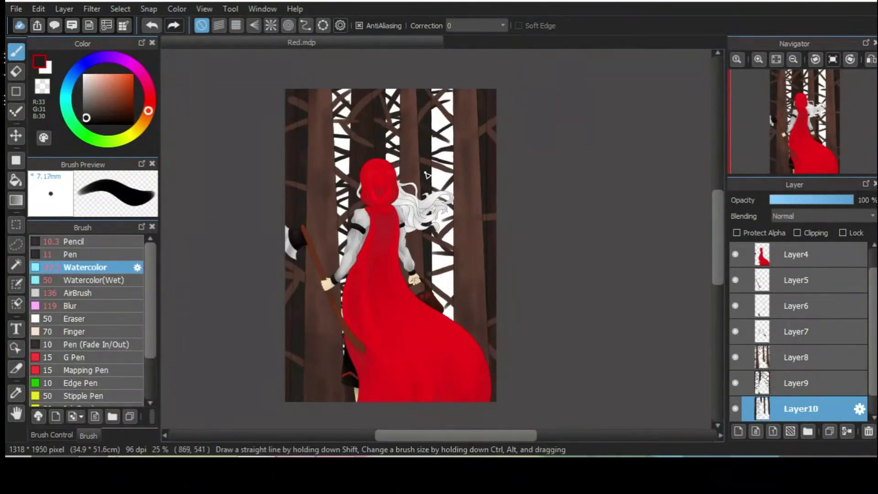
key("ctrl+shift+n")
mouse_move(343, 91)
left_mouse_down()
mouse_move(341, 251)
mouse_move(435, 82)
left_mouse_up()
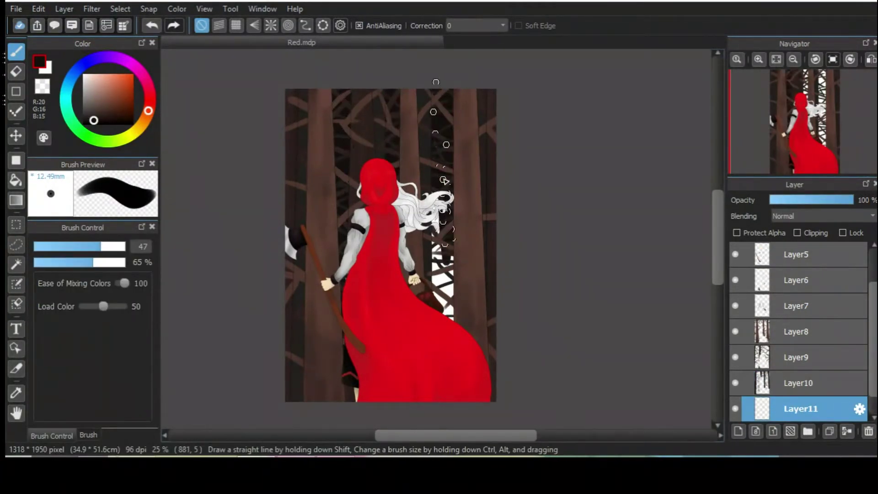
left_click(89, 435)
Erase the trunk outlines on Layer1 where the upper branches meet or cross the trunks around the hood
scroll(800, 320, "up", 2)
left_click(798, 254)
key("e")
scroll(424, 274, "up", 3)
scroll(424, 438, "up", 3)
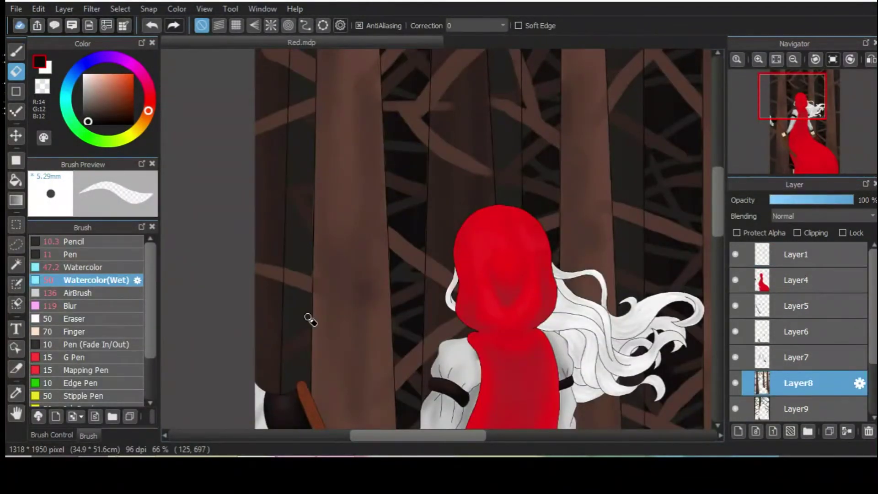
scroll(428, 93, "up", 3)
left_click(435, 144, "ctrl")
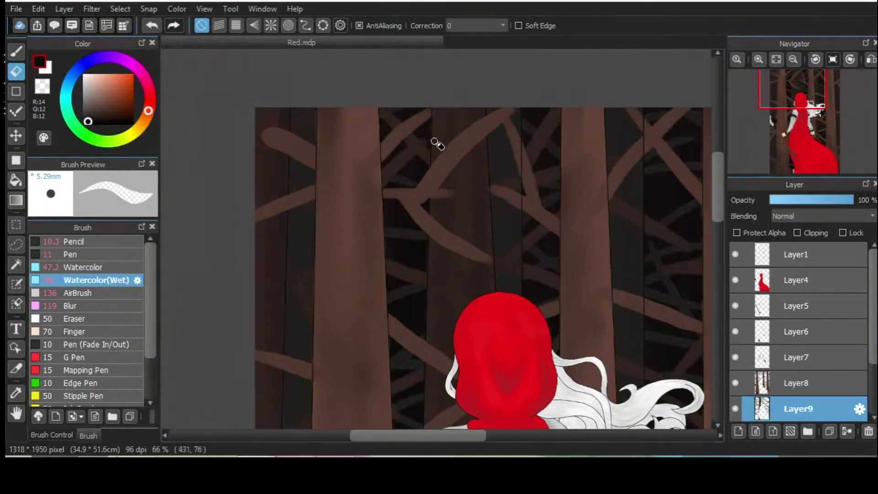
left_click(310, 112, "ctrl")
left_click(531, 209, "ctrl")
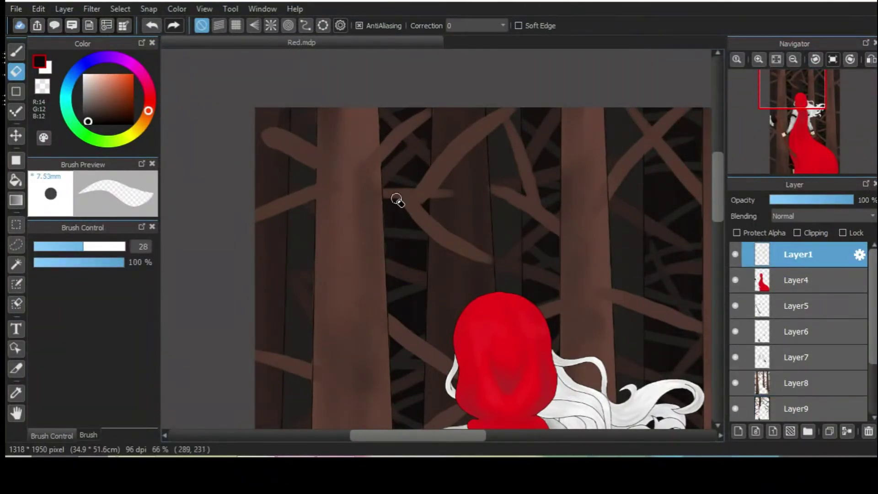
Erase the remaining Layer1 outlines where branches join the trunks beside the axe and along the right side, with a size 11.3 eraser
scroll(665, 315, "down", 3)
left_click(302, 191, "ctrl")
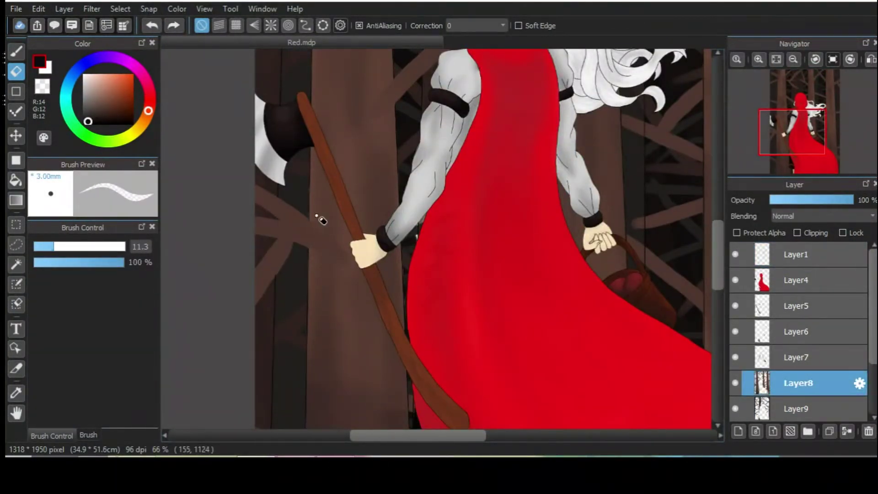
left_click(367, 373, "ctrl")
scroll(649, 286, "up", 3)
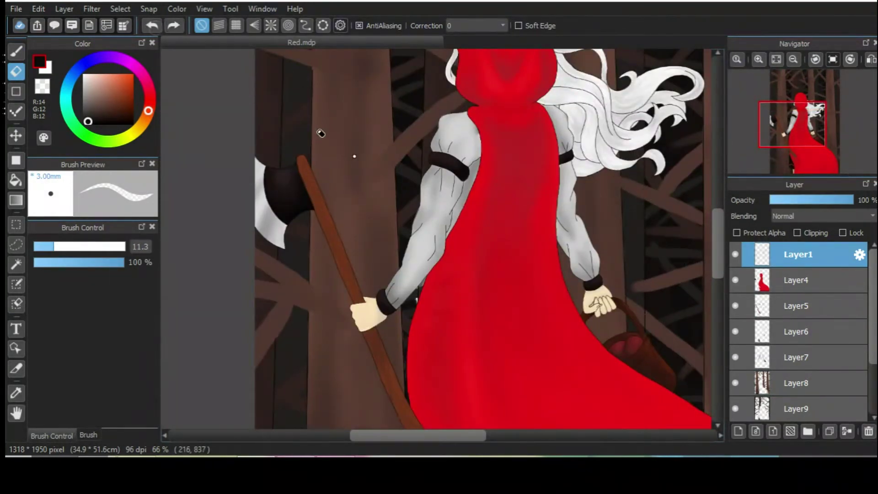
scroll(648, 263, "up", 10)
scroll(398, 209, "right", 10)
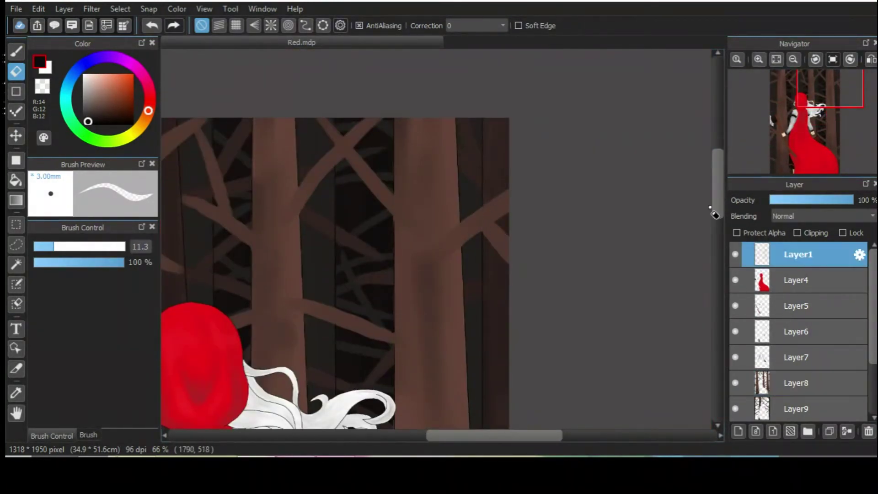
scroll(394, 308, "down", 10)
scroll(486, 187, "down", 8)
scroll(622, 324, "down", 3)
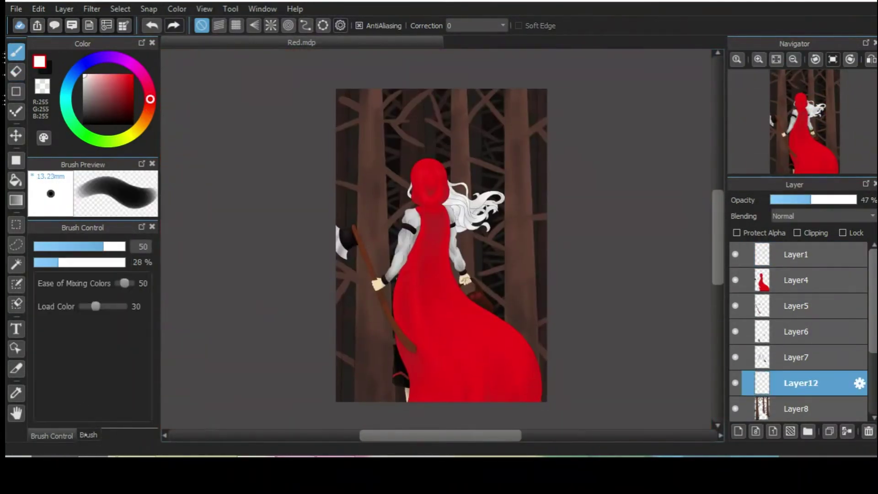
Paint blurred white fog over the trees on new layers Layer12 (15 % opacity) and Layer13 (65 % opacity), using the size 130 Sparkle Brush
mouse_move(347, 192)
left_mouse_down()
mouse_move(539, 106)
mouse_move(455, 115)
mouse_move(409, 372)
mouse_move(476, 247)
left_mouse_up()
left_click(88, 435)
left_click(90, 374)
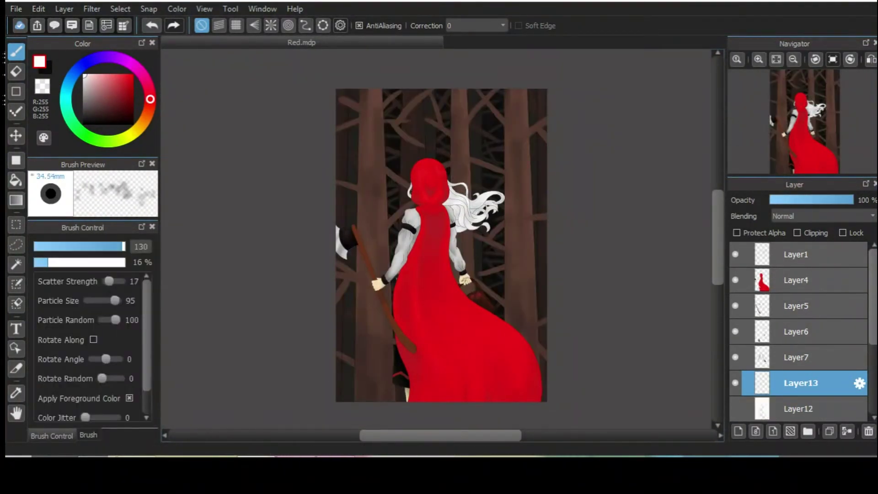
mouse_move(348, 98)
left_mouse_down()
mouse_move(323, 128)
mouse_move(494, 402)
left_mouse_up()
left_click(88, 434)
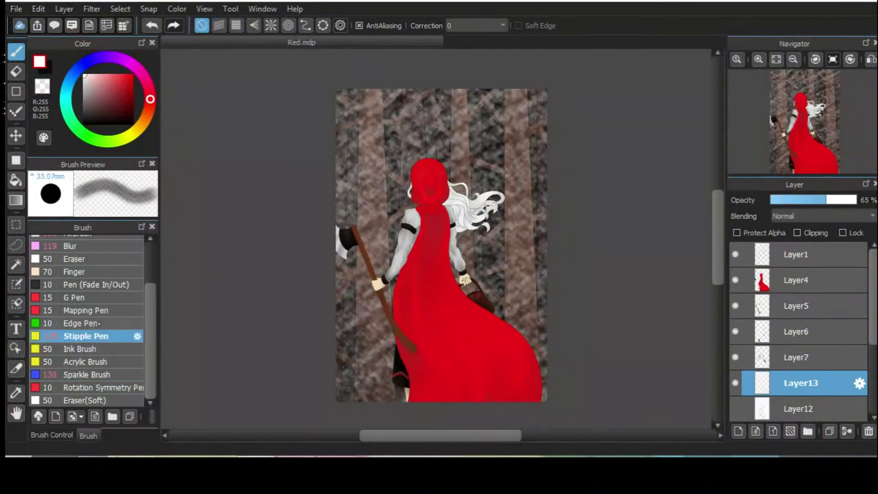
scroll(87, 320, "up", 2)
left_click(71, 305)
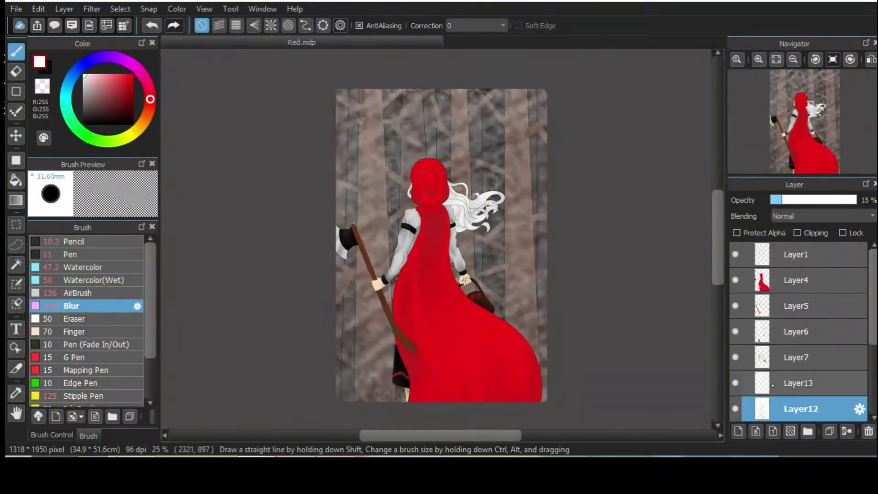
Add Layer14 above Layer1 and scatter white fog over the figure and forest with the Sparkle Brush at size 130 and 14 % opacity
left_click(738, 431)
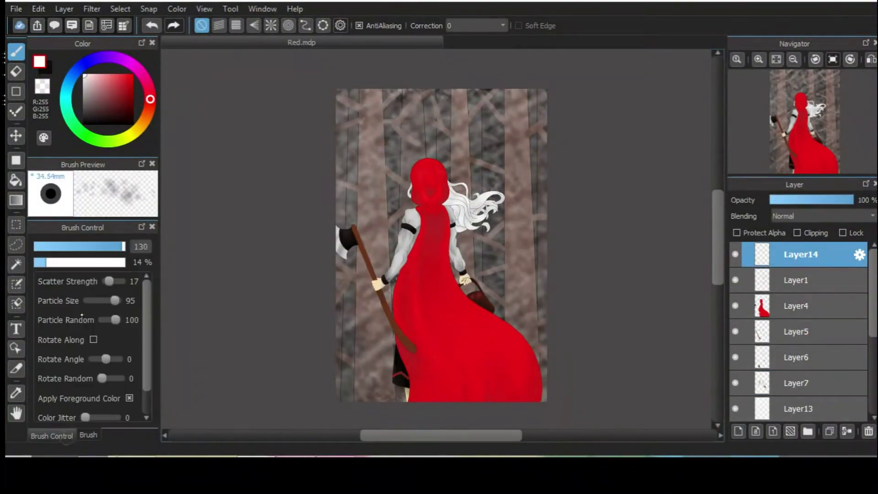
left_click_drag(365, 183, 596, 308)
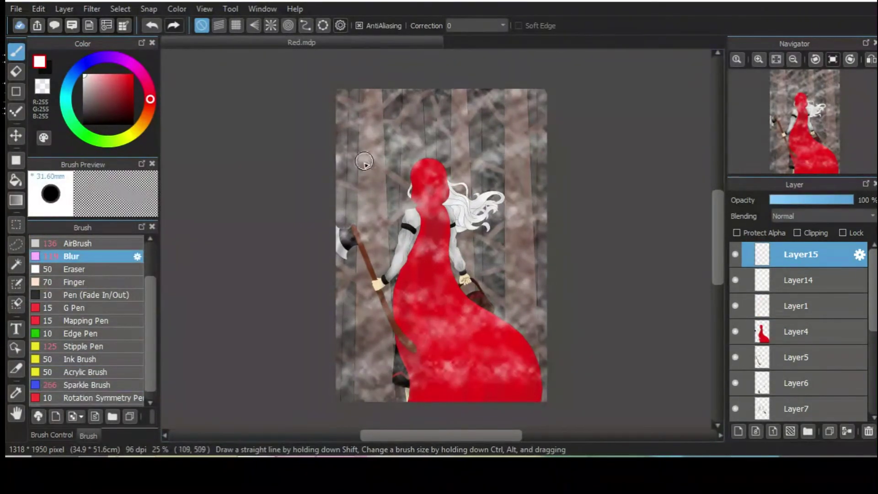
Blur the white fog on Layer15 across the figure and forest, and select the 65 % opacity fog layer, Layer13
mouse_move(364, 161)
left_mouse_down()
mouse_move(526, 347)
mouse_move(481, 378)
left_mouse_up()
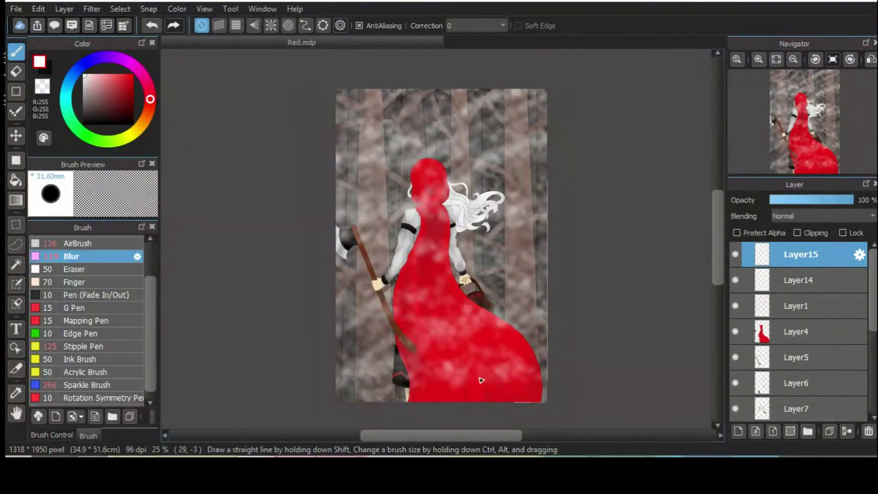
left_click(800, 280)
left_click(850, 200)
left_click(796, 331)
scroll(800, 320, "down", 3)
left_click(801, 304)
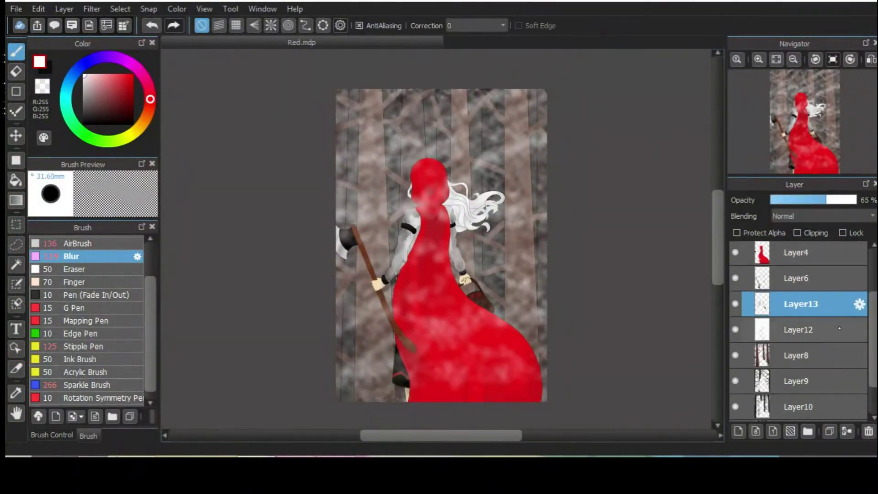
scroll(800, 320, "up", 2)
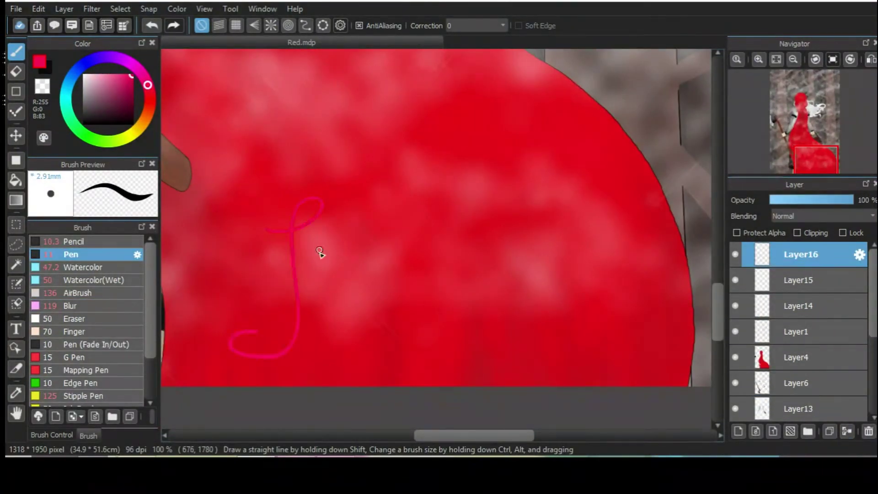
Handwrite the artist's signature in pinkish red with the Pen on Layer16 and fit it into the artwork's lower-left corner
mouse_move(320, 252)
left_mouse_down()
mouse_move(412, 245)
mouse_move(196, 348)
mouse_move(560, 298)
mouse_move(534, 243)
mouse_move(521, 256)
left_mouse_up()
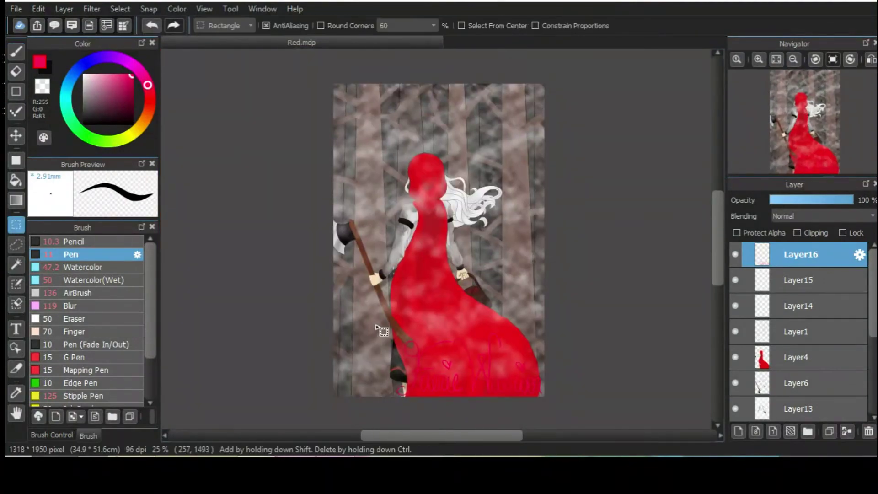
left_click_drag(451, 330, 544, 371)
key("ctrl+t")
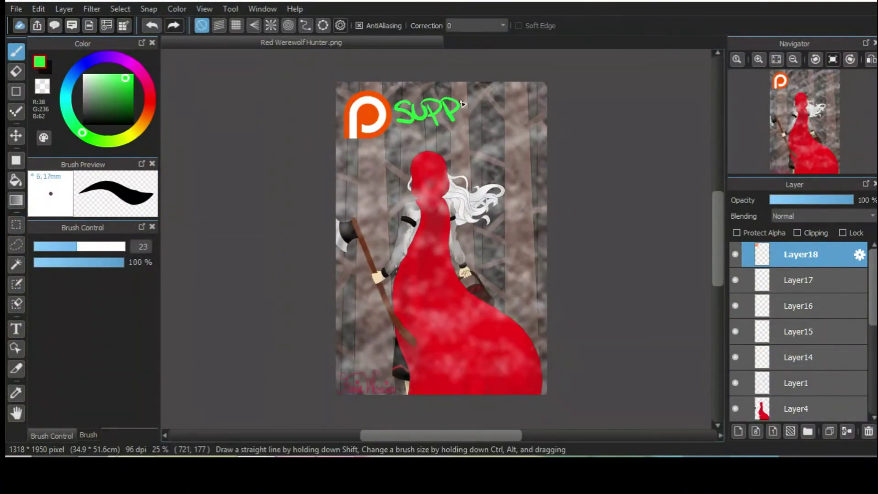
Handwrite "support me on patreon@" and the artist's handle in bright green on Layer18 with a size 23 brush, beside and below the Patreon logo
left_click_drag(362, 160, 385, 171)
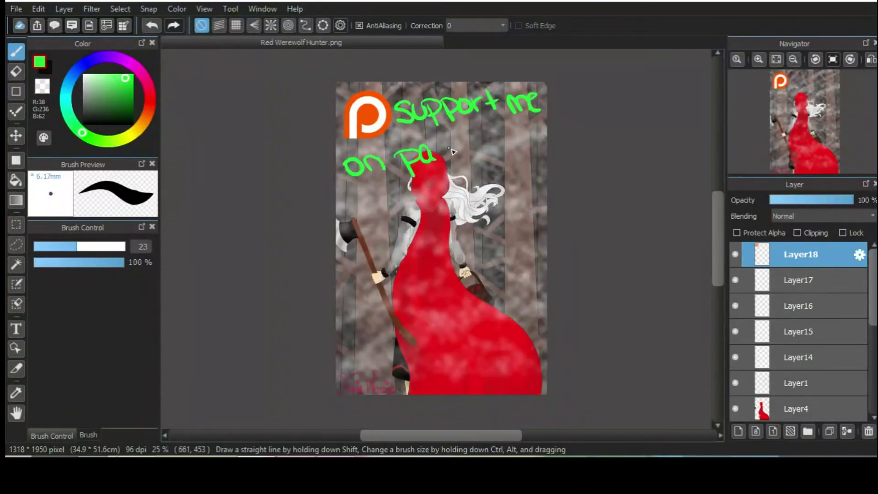
left_click_drag(484, 155, 529, 143)
left_click_drag(349, 205, 354, 240)
left_click_drag(346, 208, 370, 203)
left_click_drag(352, 223, 373, 216)
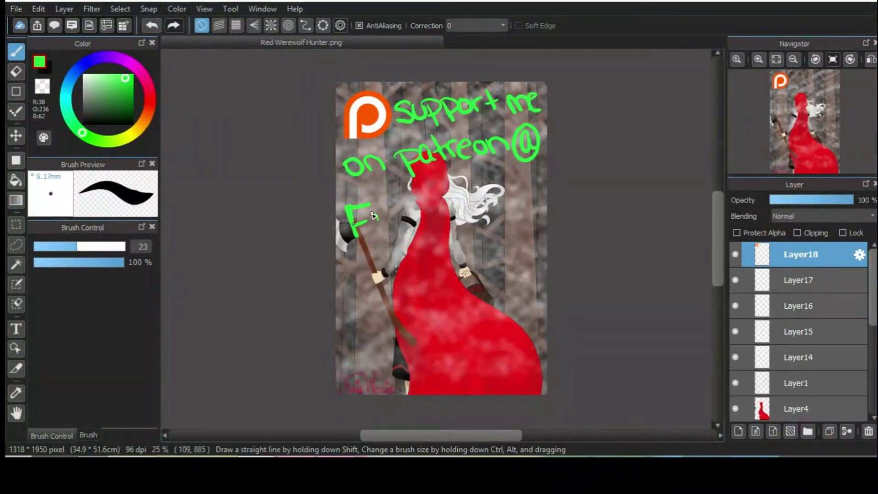
left_click_drag(499, 201, 533, 192)
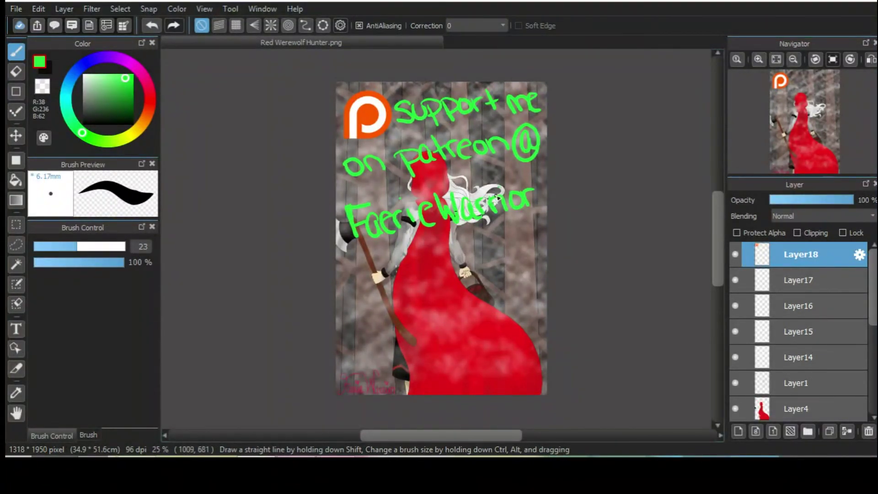